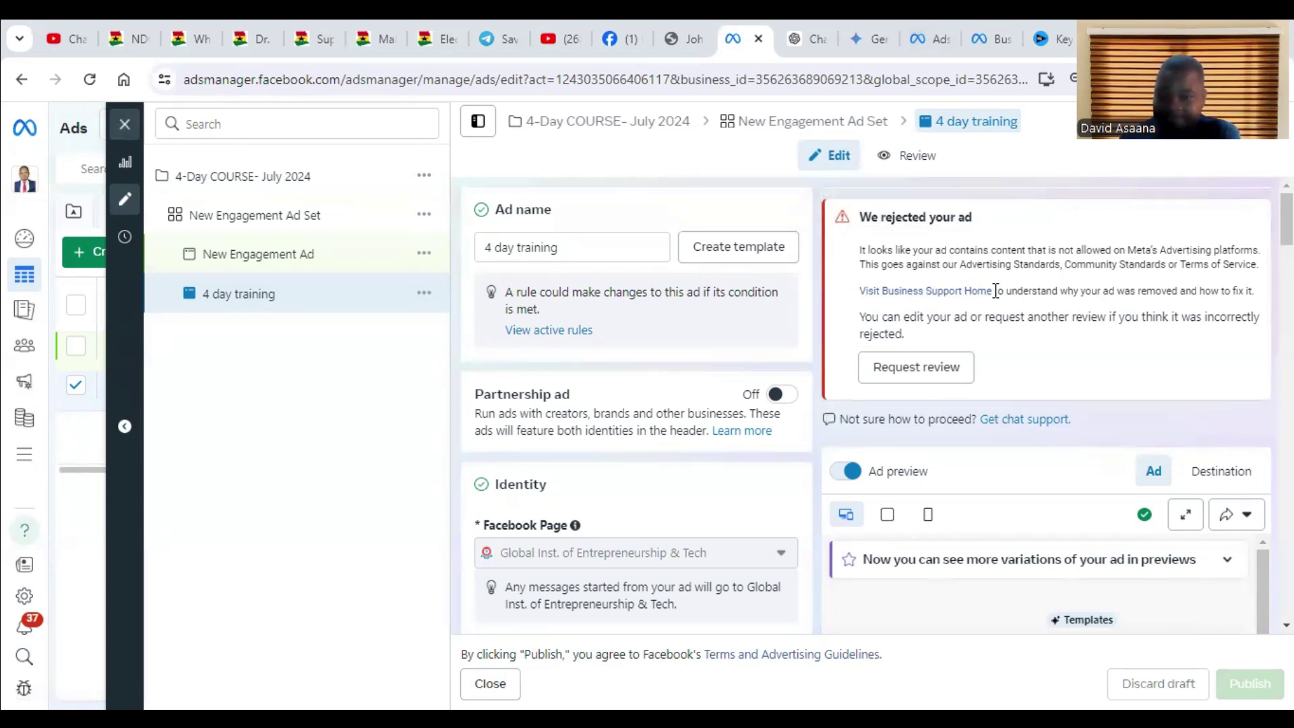
Step: Close the 4 day training ad editor, clear the ad and campaign selections, and list all ads in the account
left_click(127, 124)
mouse_move(65, 389)
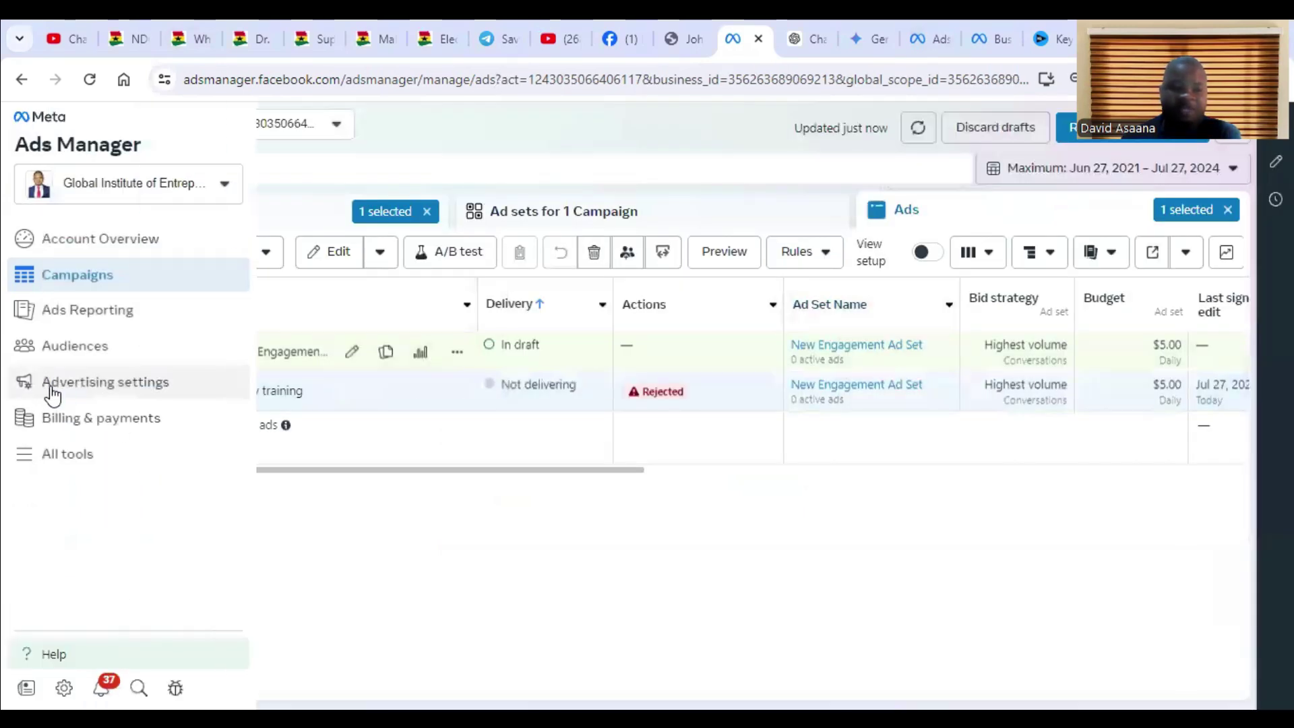
left_click(76, 387)
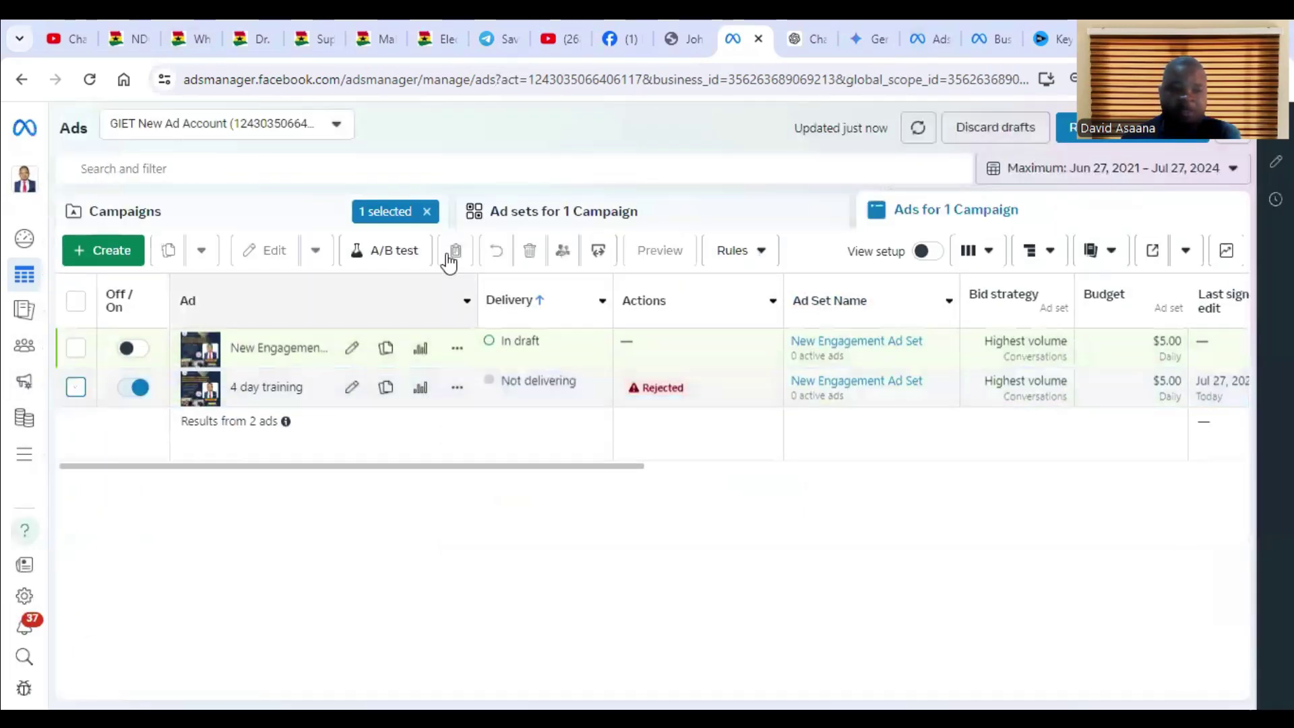
left_click(426, 212)
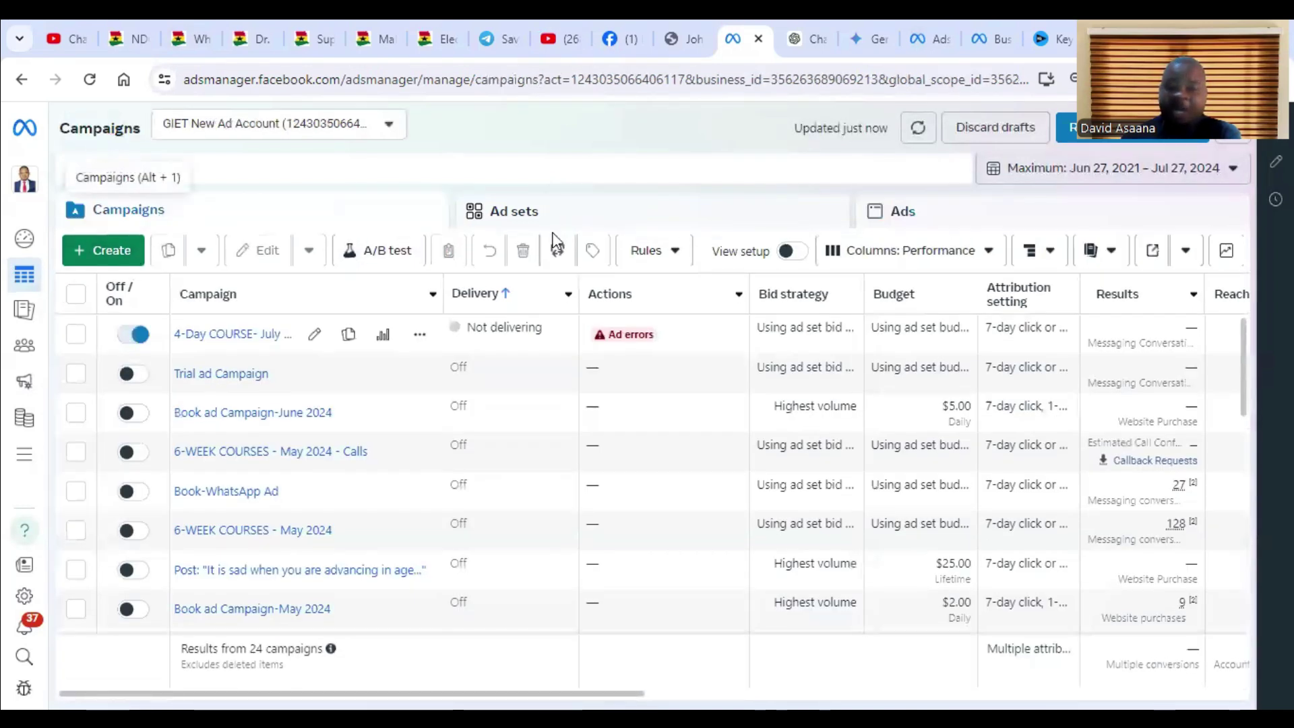
left_click(903, 214)
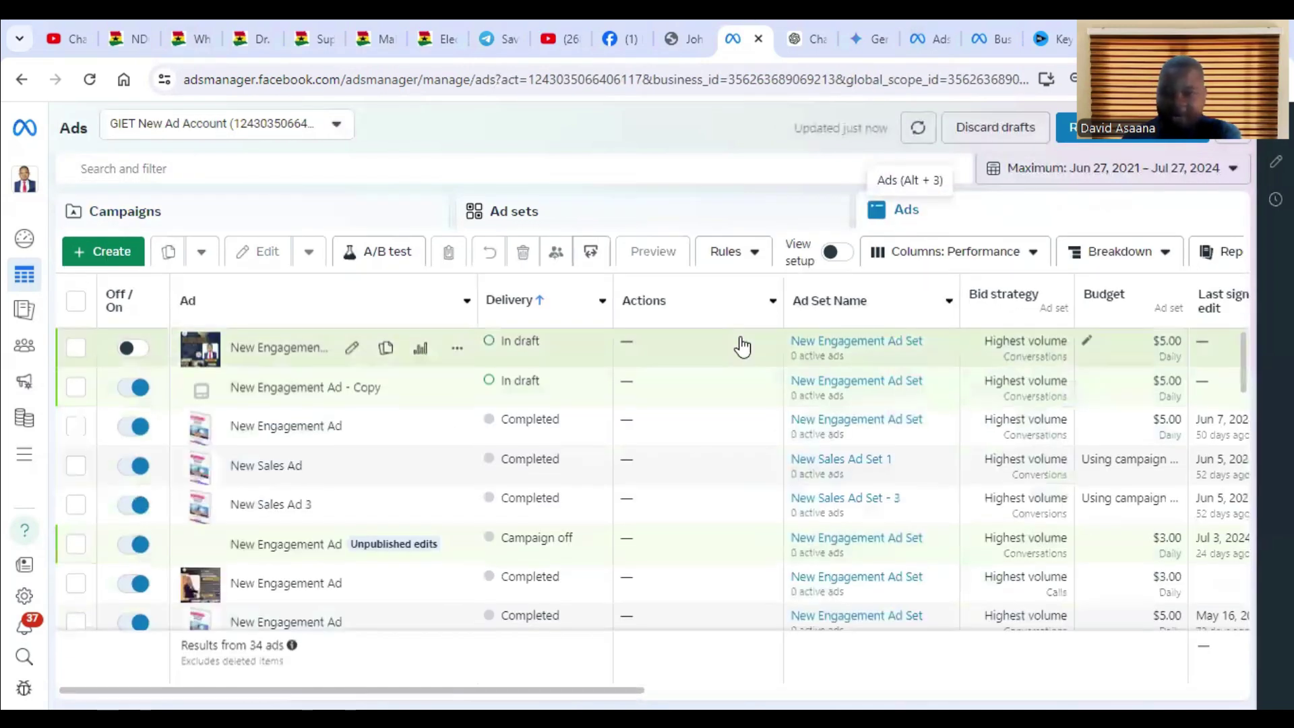
Step: Find the 4 day training ad in the ads list and show the details of its Rejected status
scroll(907, 362, "down", 5)
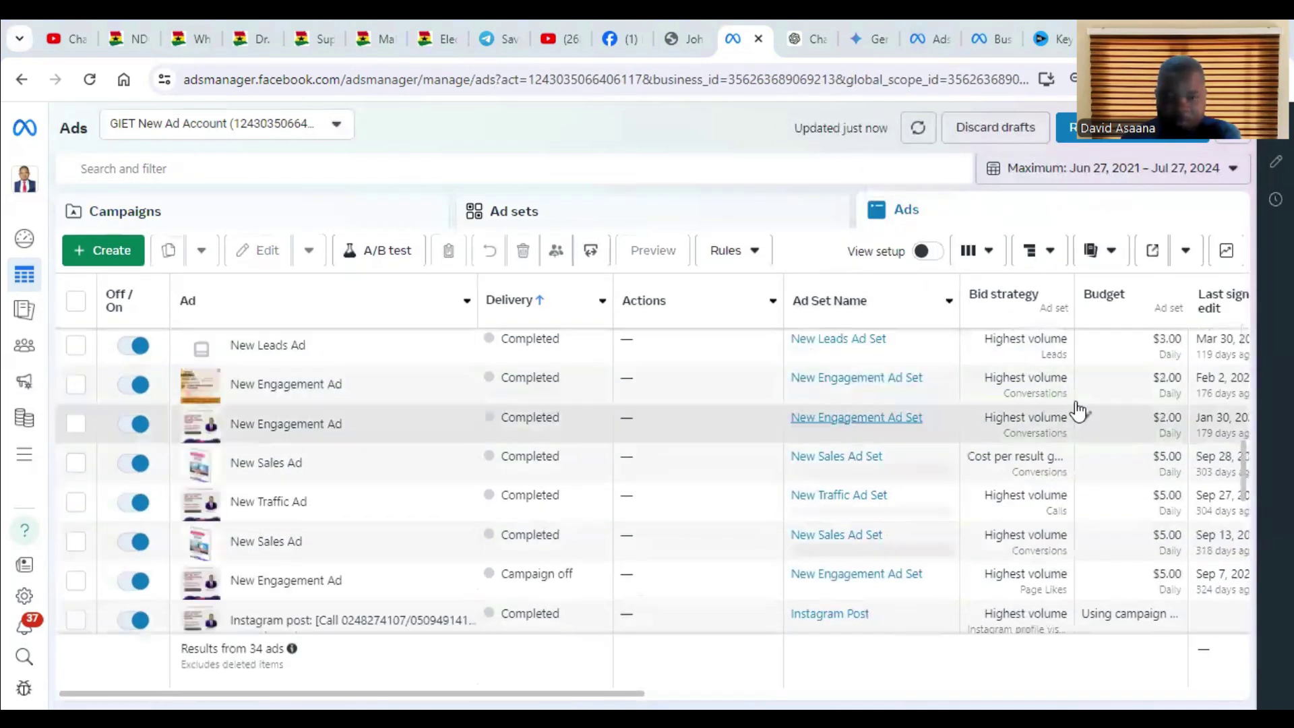
scroll(1091, 410, "up", 5)
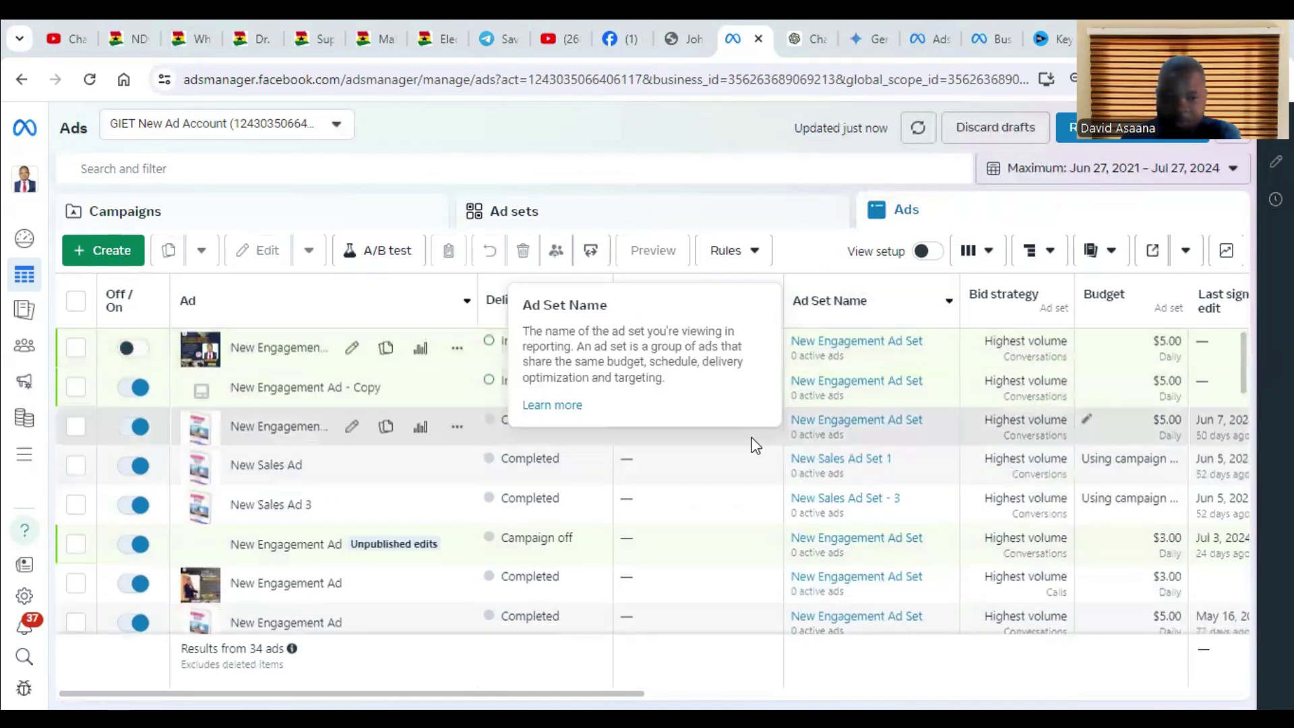
scroll(647, 486, "down", 10)
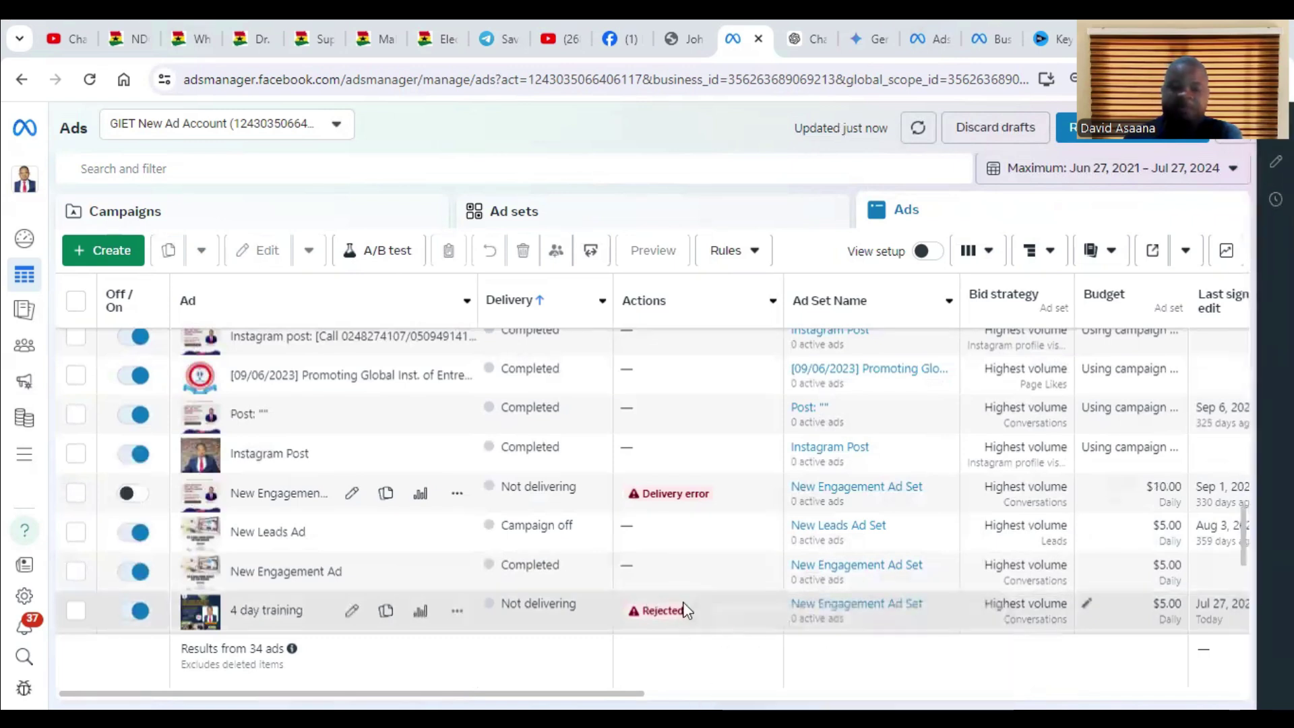
scroll(667, 593, "down", 3)
mouse_move(648, 424)
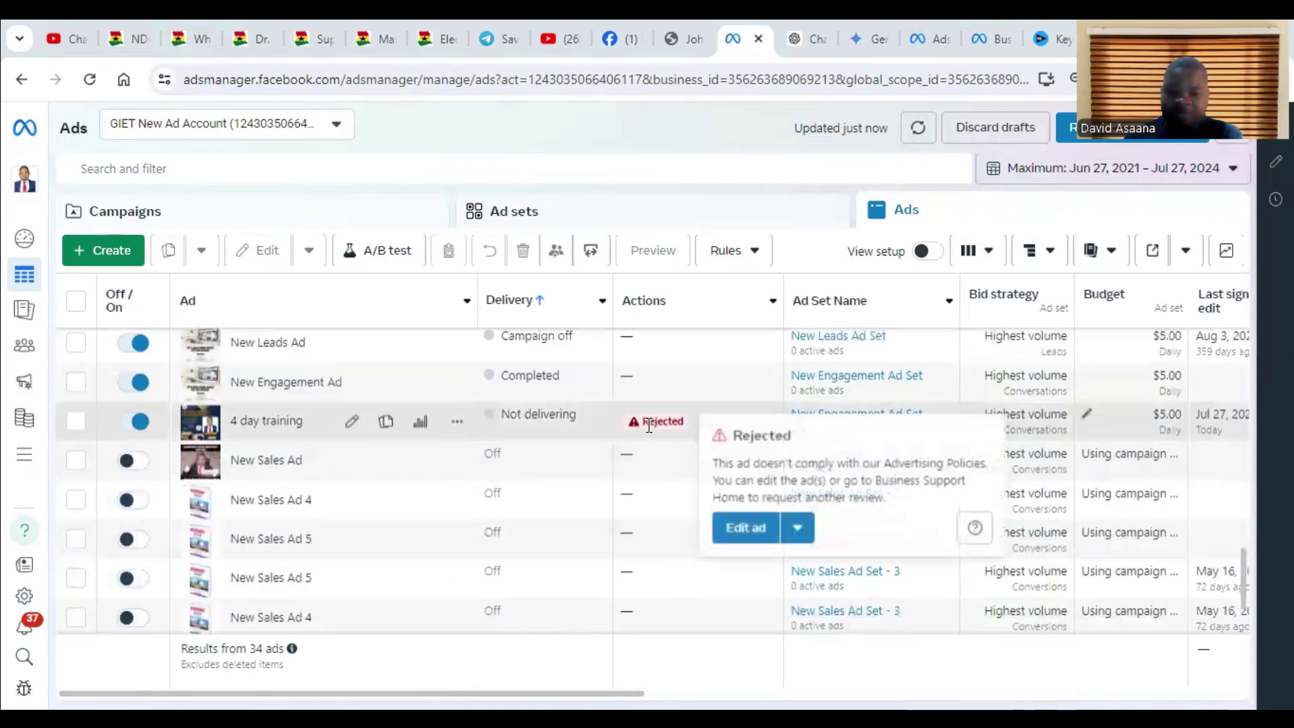
Step: Go to Business Support Home from the ad's Rejected notice and open the rejection details for 4 day training
left_click(796, 530)
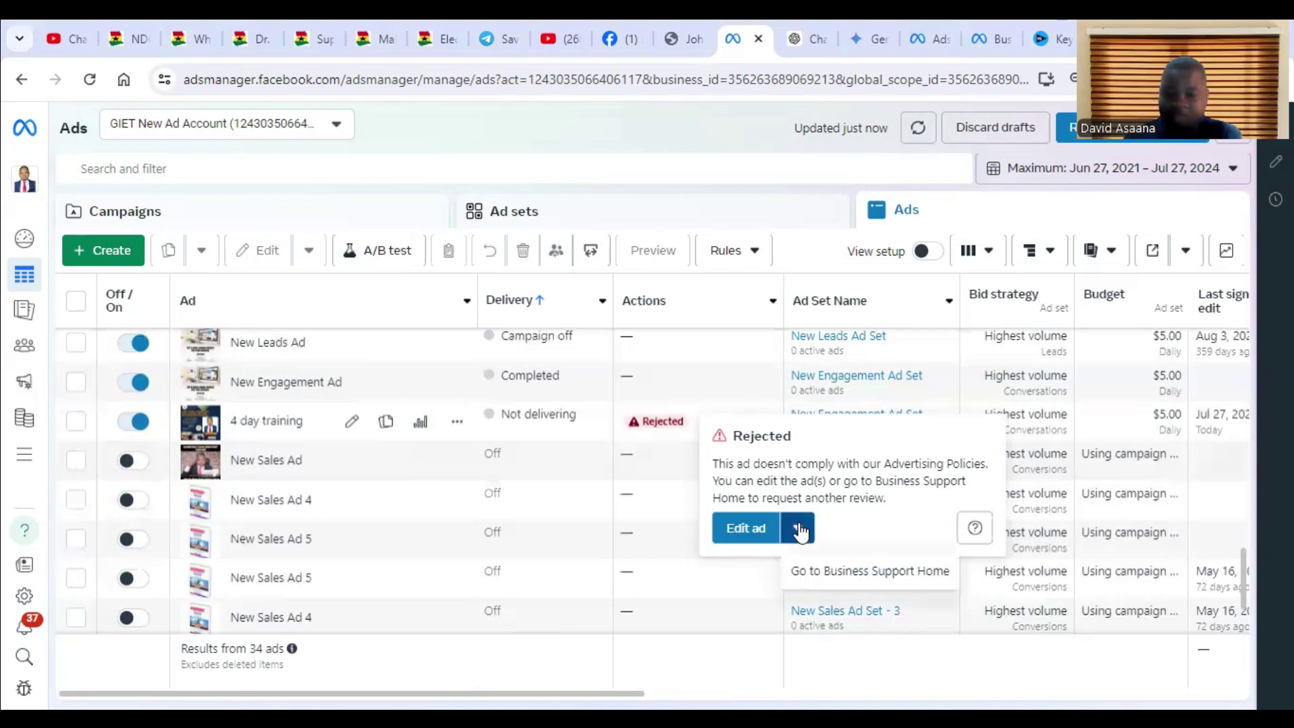
left_click(850, 574)
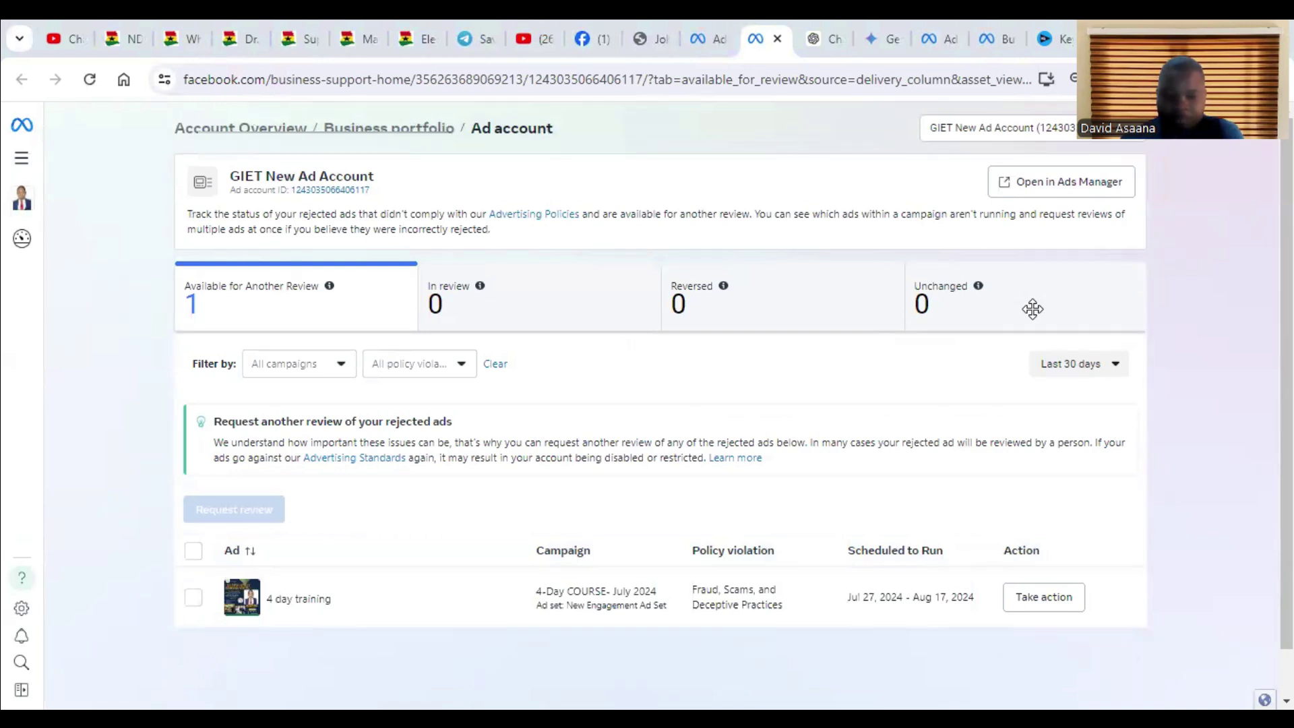
scroll(705, 496, "down", 1)
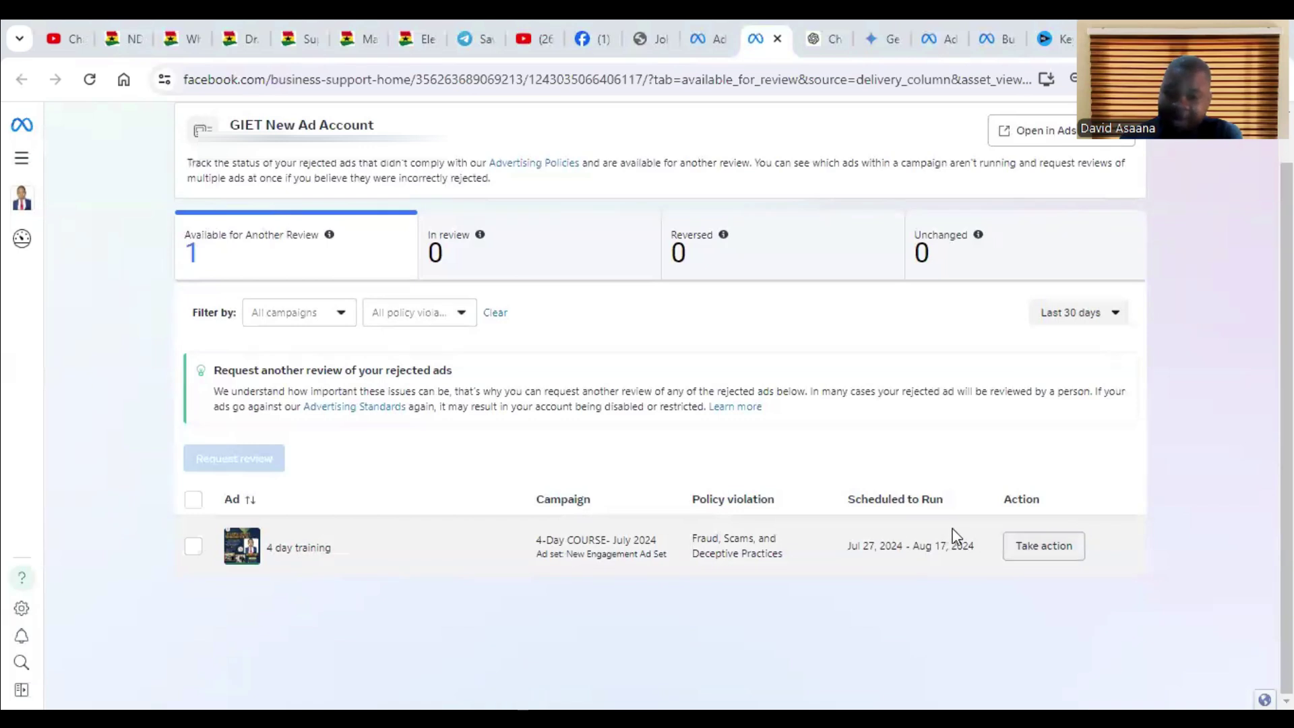
left_click(1059, 553)
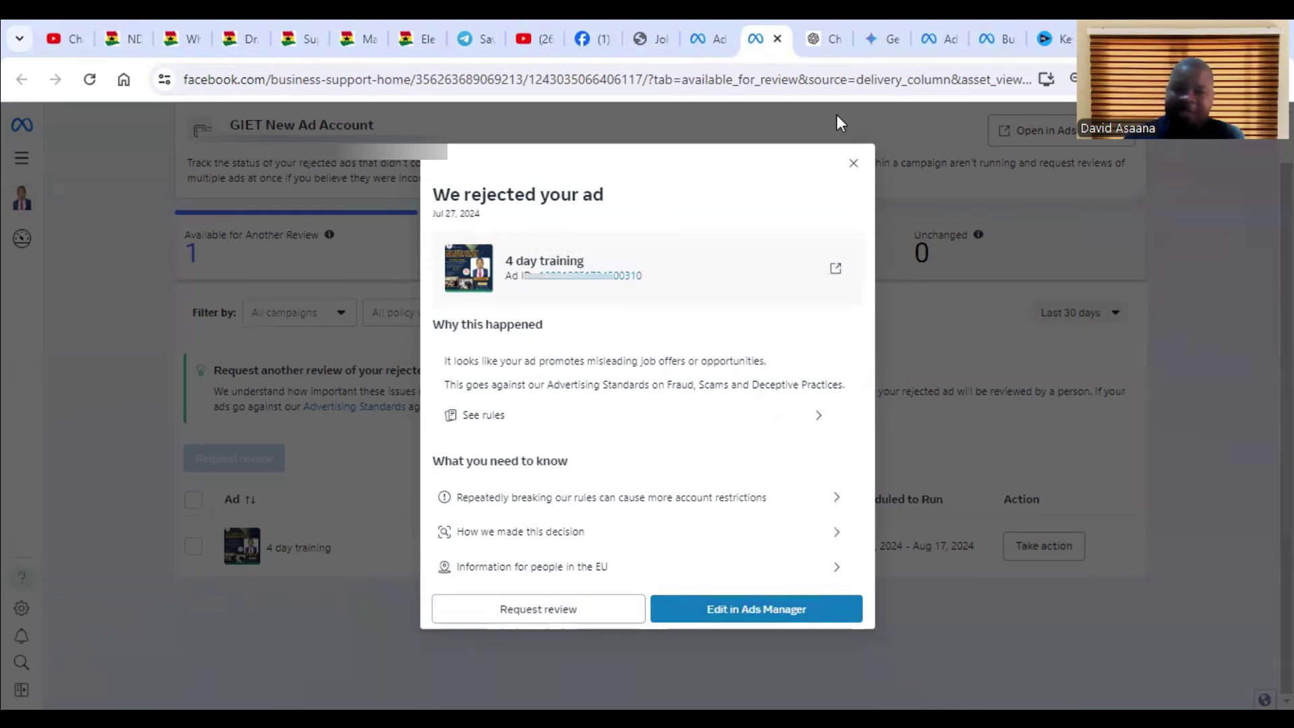
Step: In the other Ads Manager browser tab, open the 4 day training ad for editing at its primary text
left_click(928, 21)
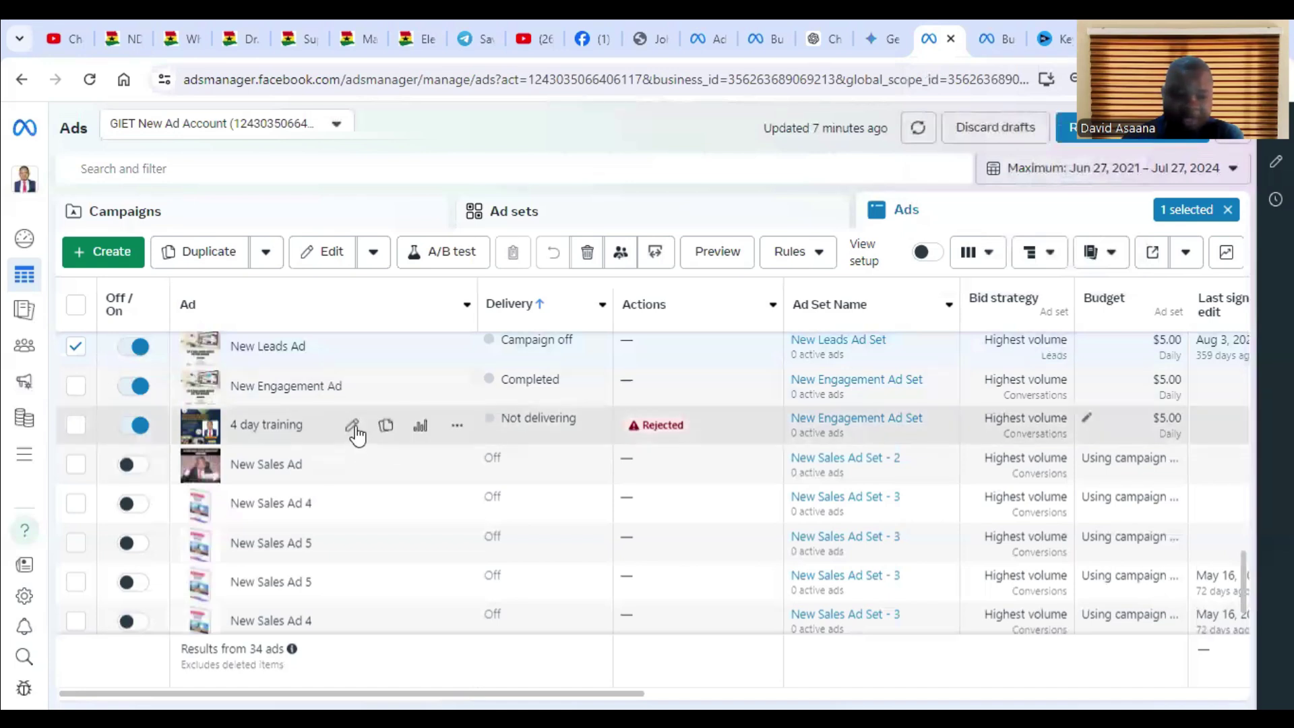
left_click(352, 426)
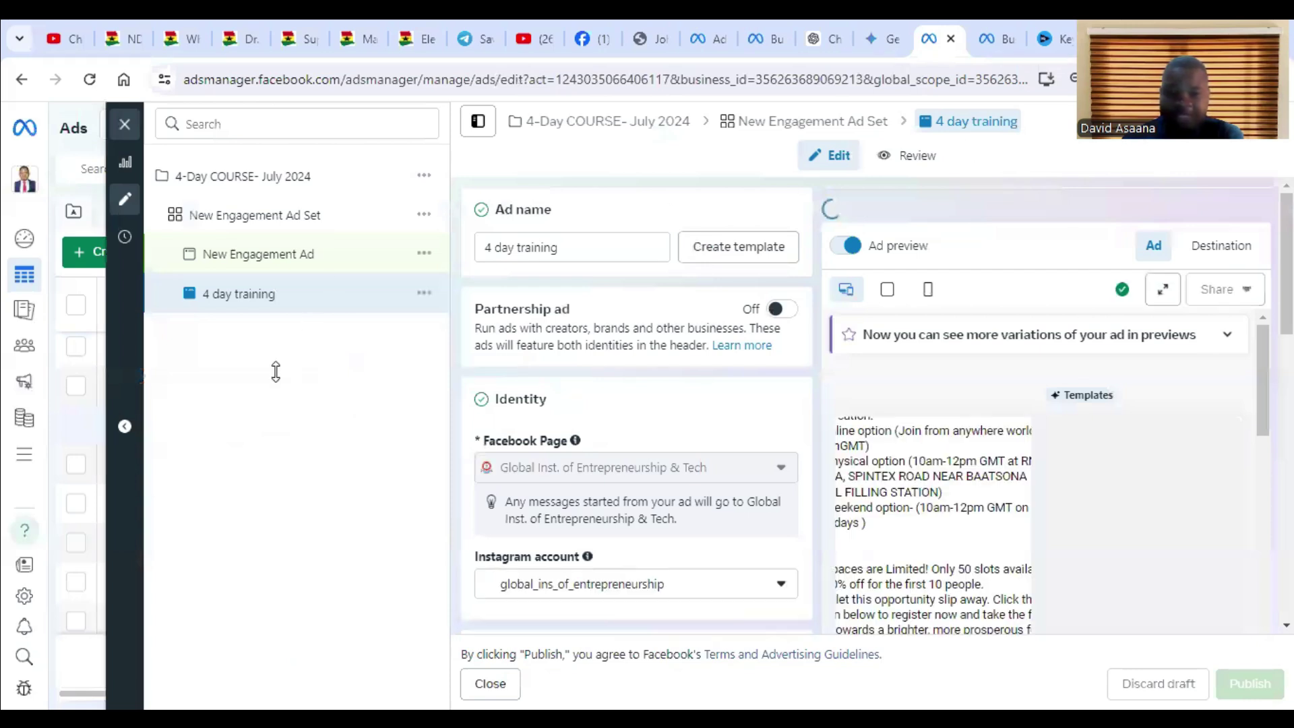
scroll(600, 385, "down", 5)
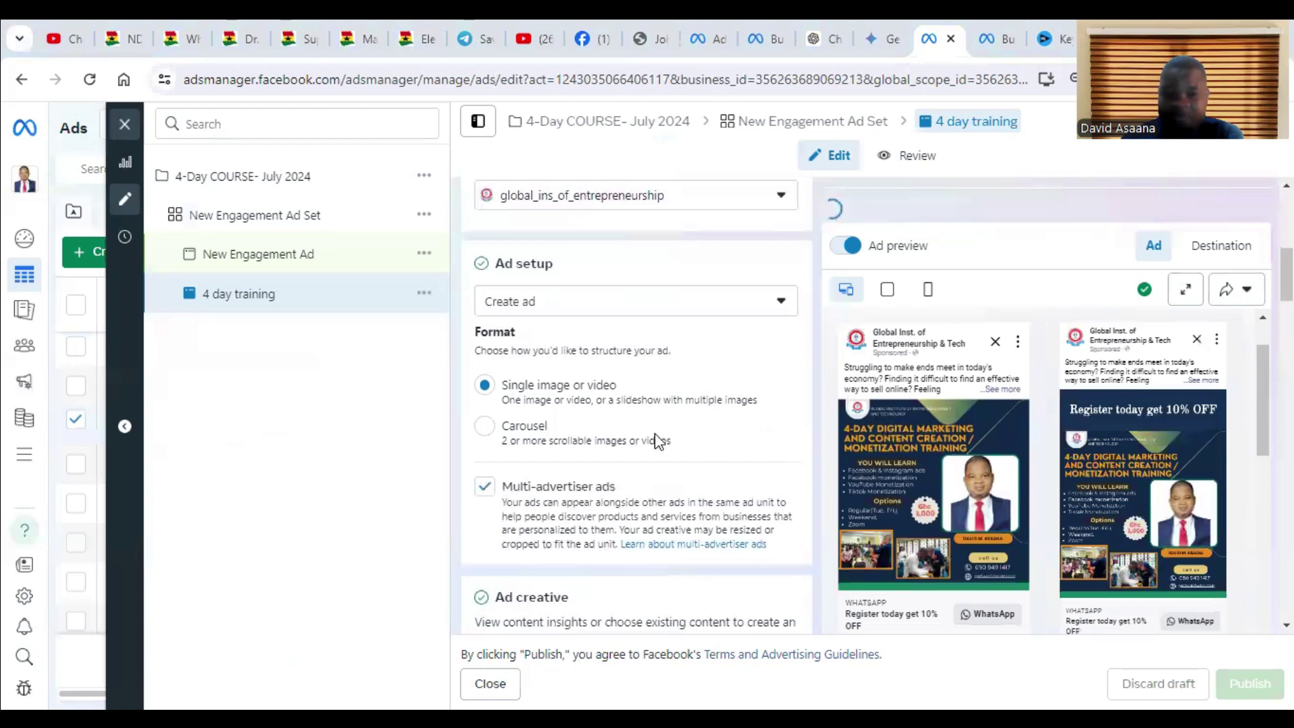
scroll(590, 381, "down", 10)
scroll(590, 381, "up", 3)
scroll(594, 382, "down", 2)
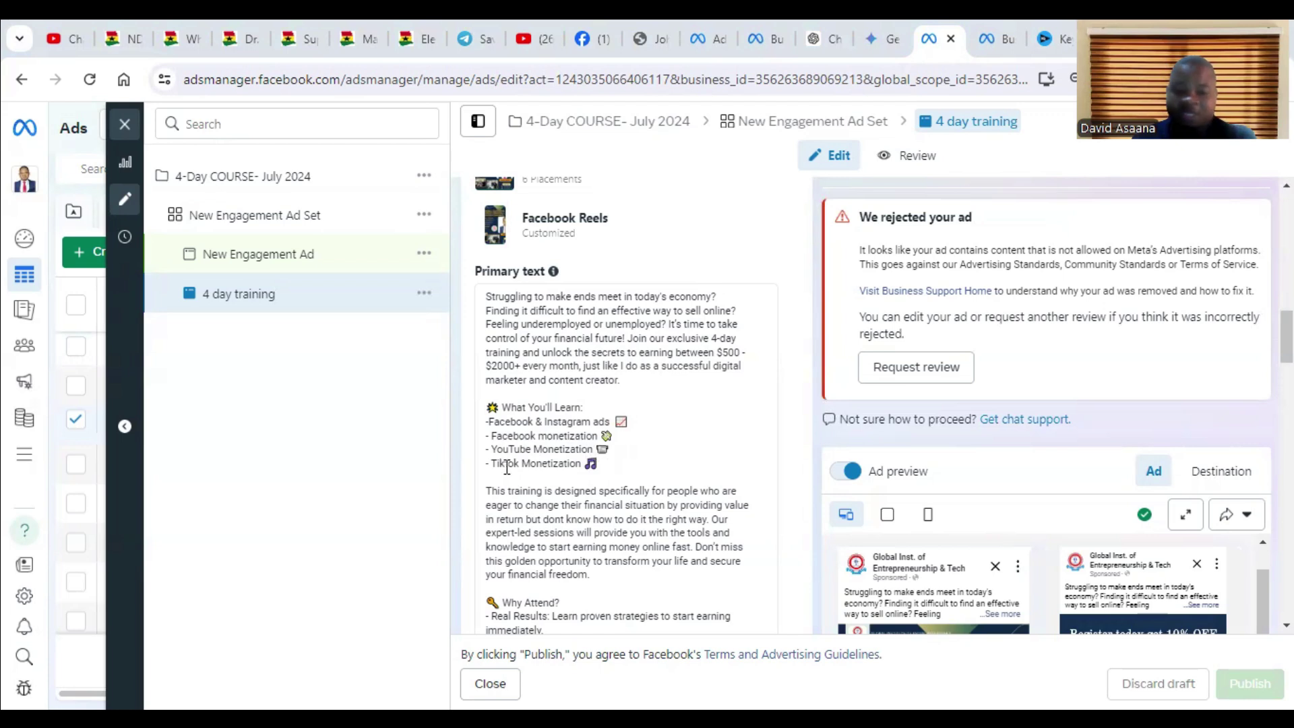
Step: Read through the ad's full primary text and headline for wording that could breach the advertising policy
scroll(593, 465, "down", 3)
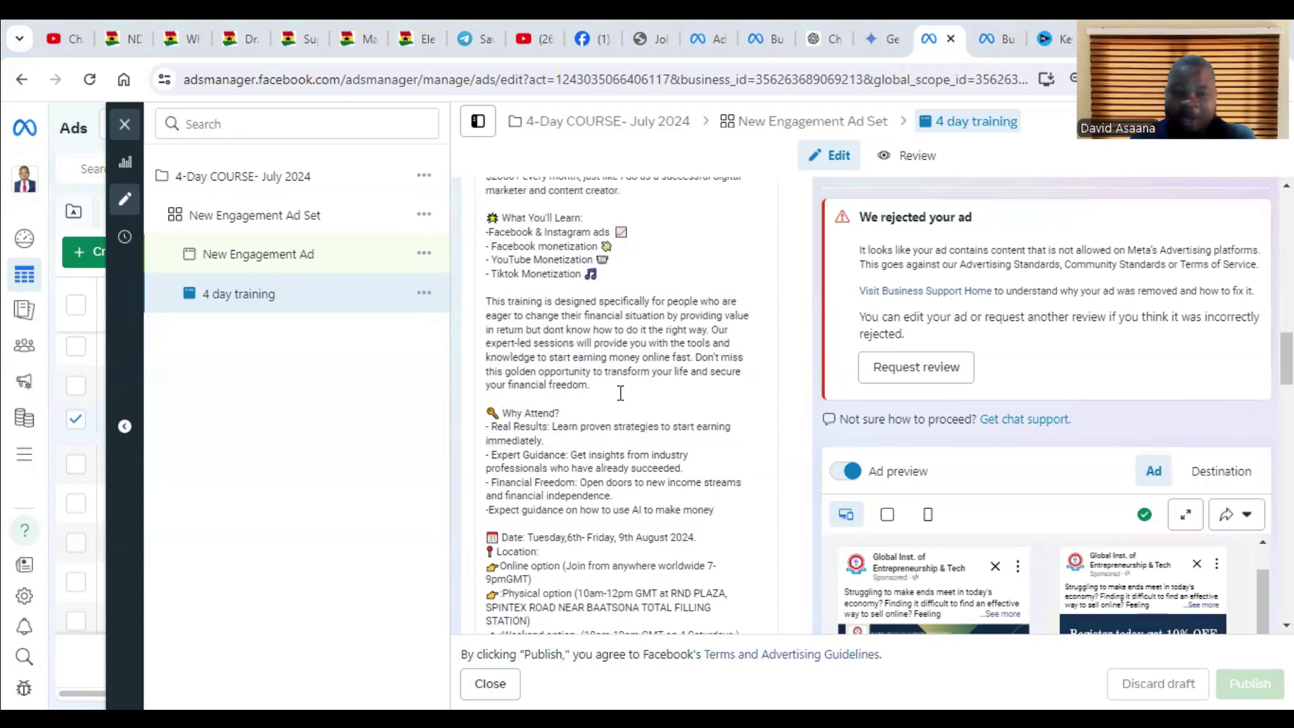
scroll(620, 393, "down", 3)
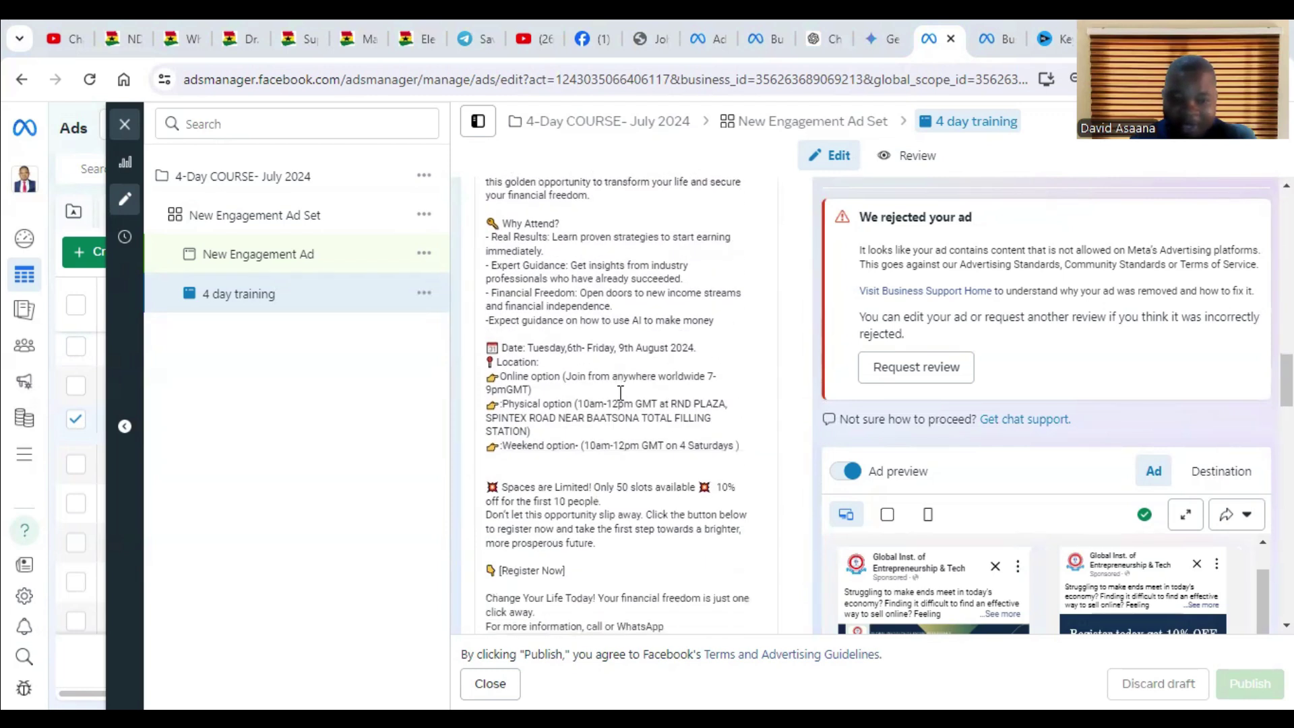
scroll(620, 393, "up", 2)
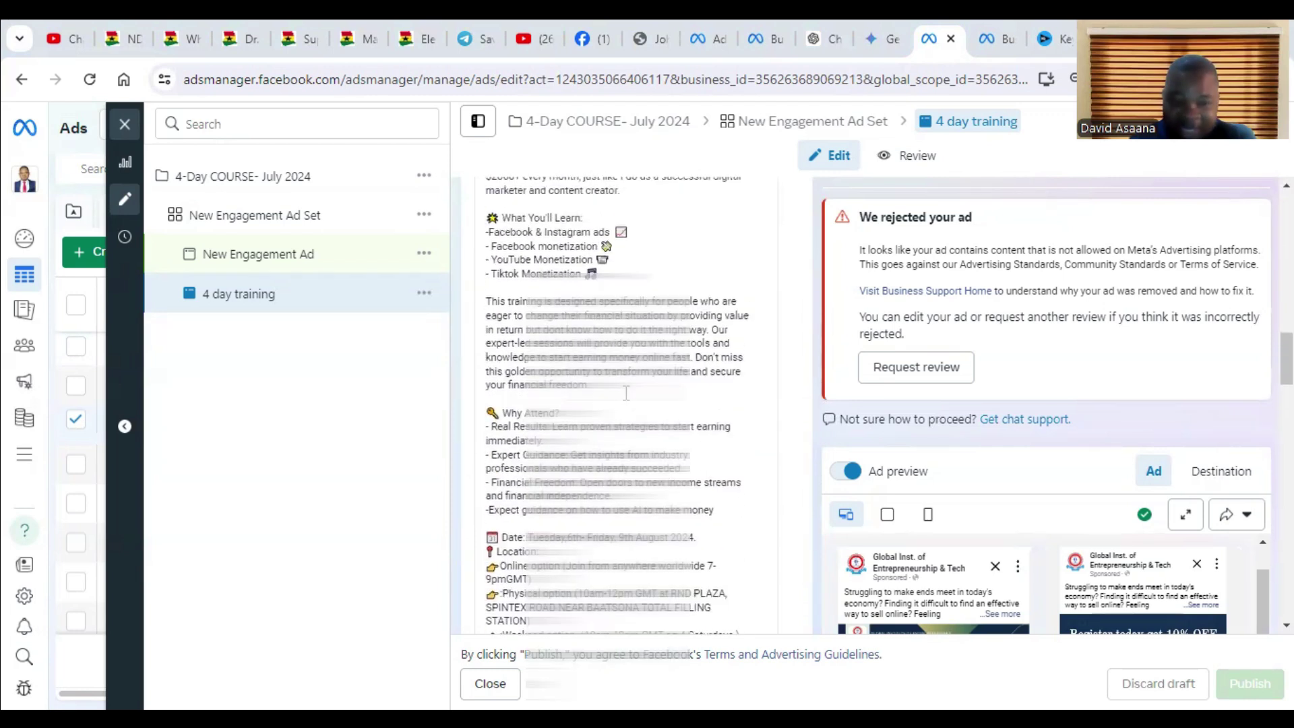
scroll(626, 393, "down", 5)
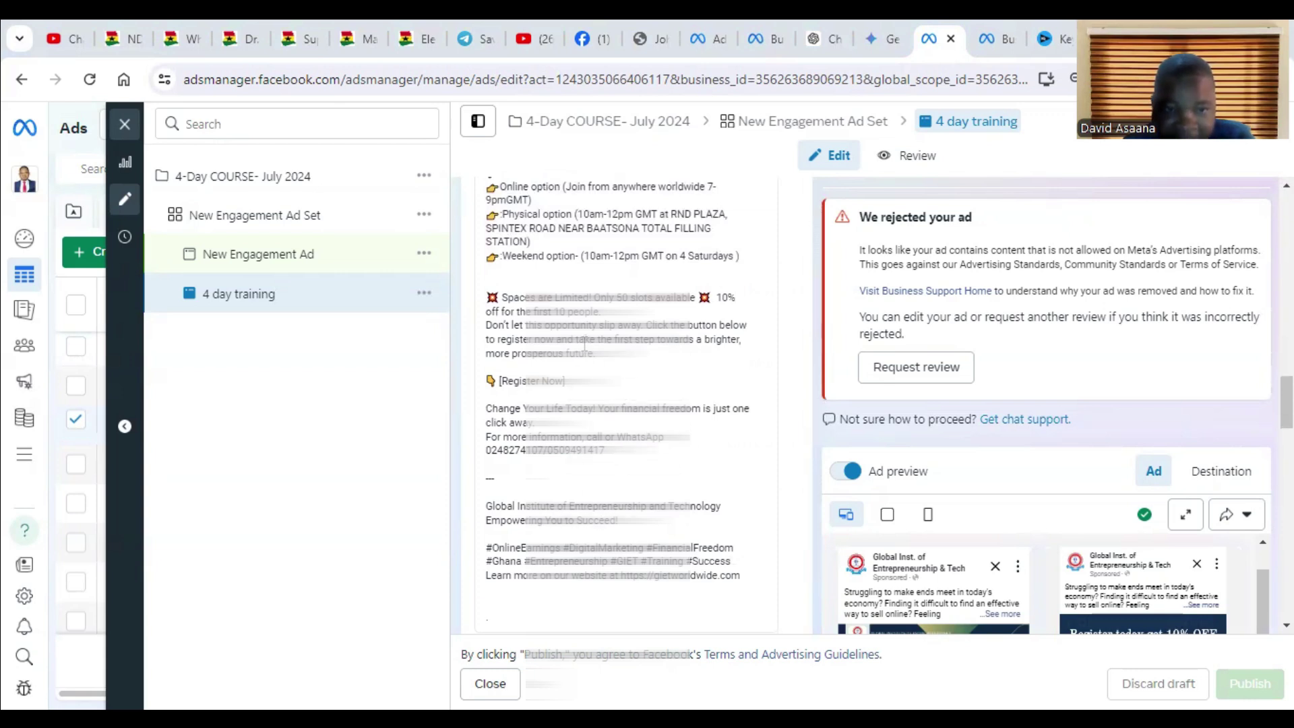
scroll(584, 345, "up", 3)
scroll(607, 351, "down", 2)
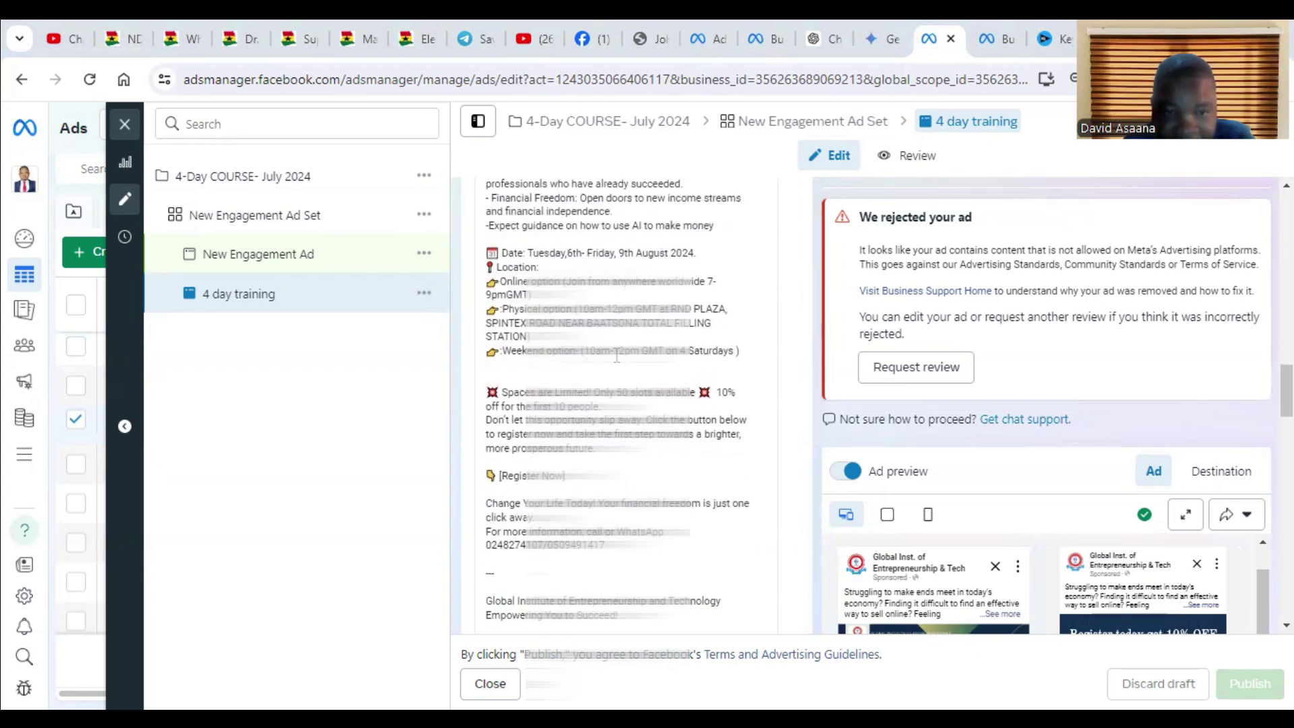
scroll(617, 355, "down", 5)
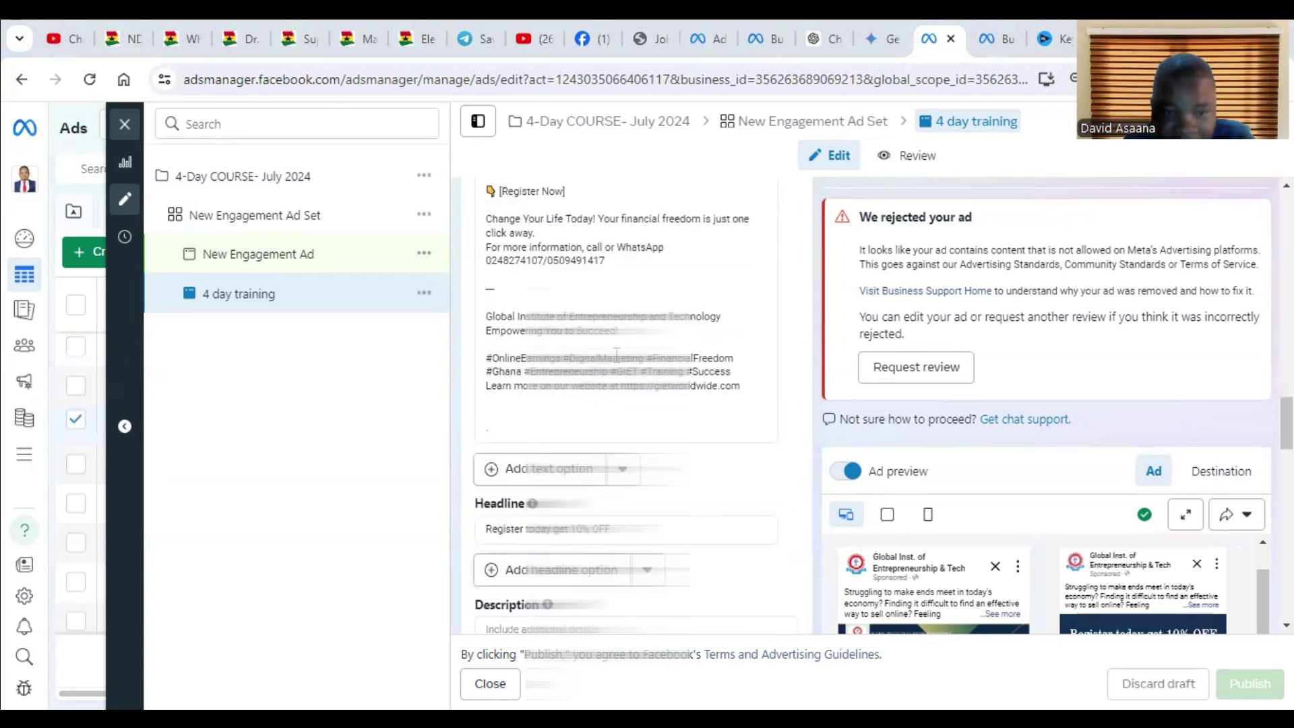
scroll(617, 356, "up", 10)
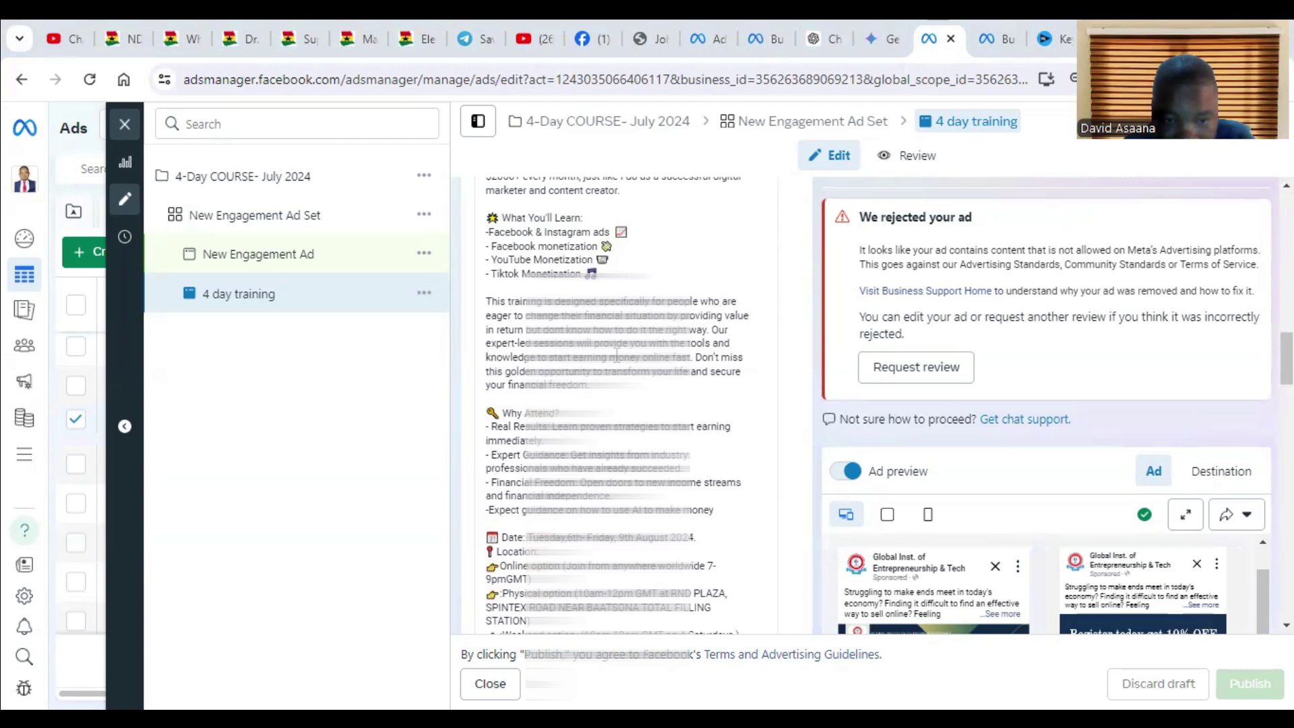
scroll(617, 356, "down", 2)
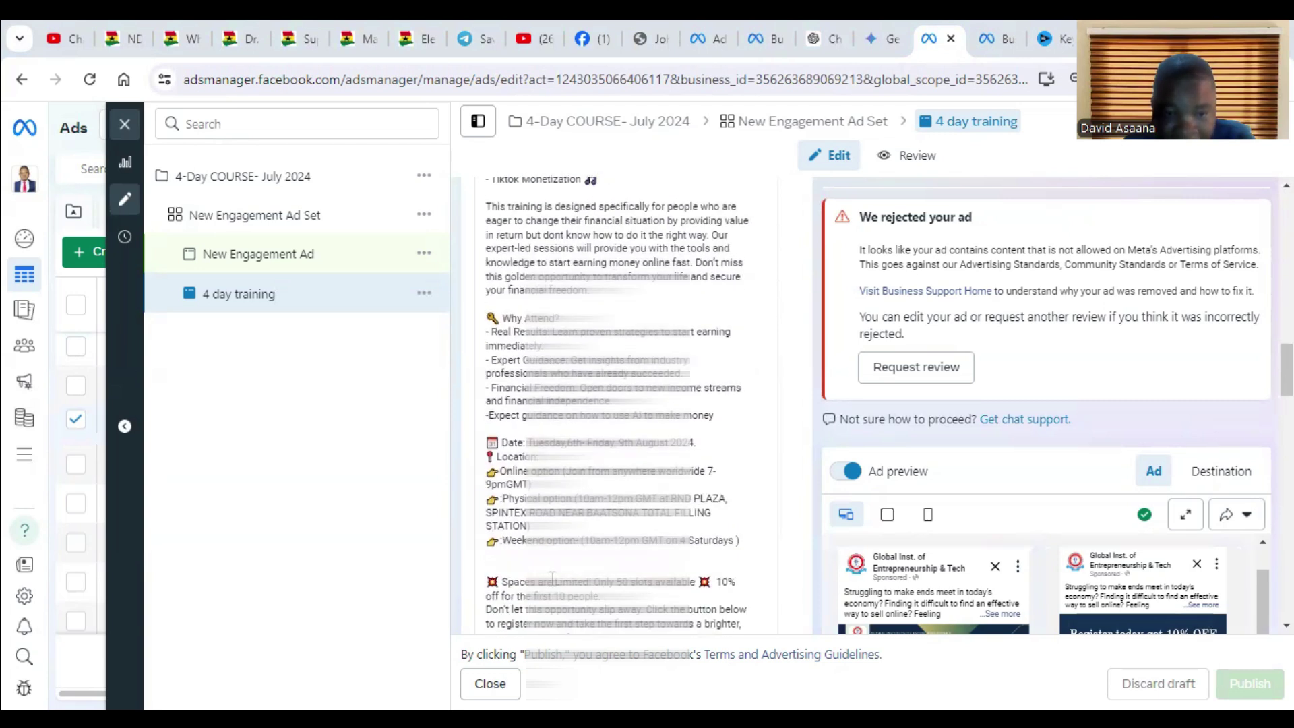
scroll(539, 498, "up", 4)
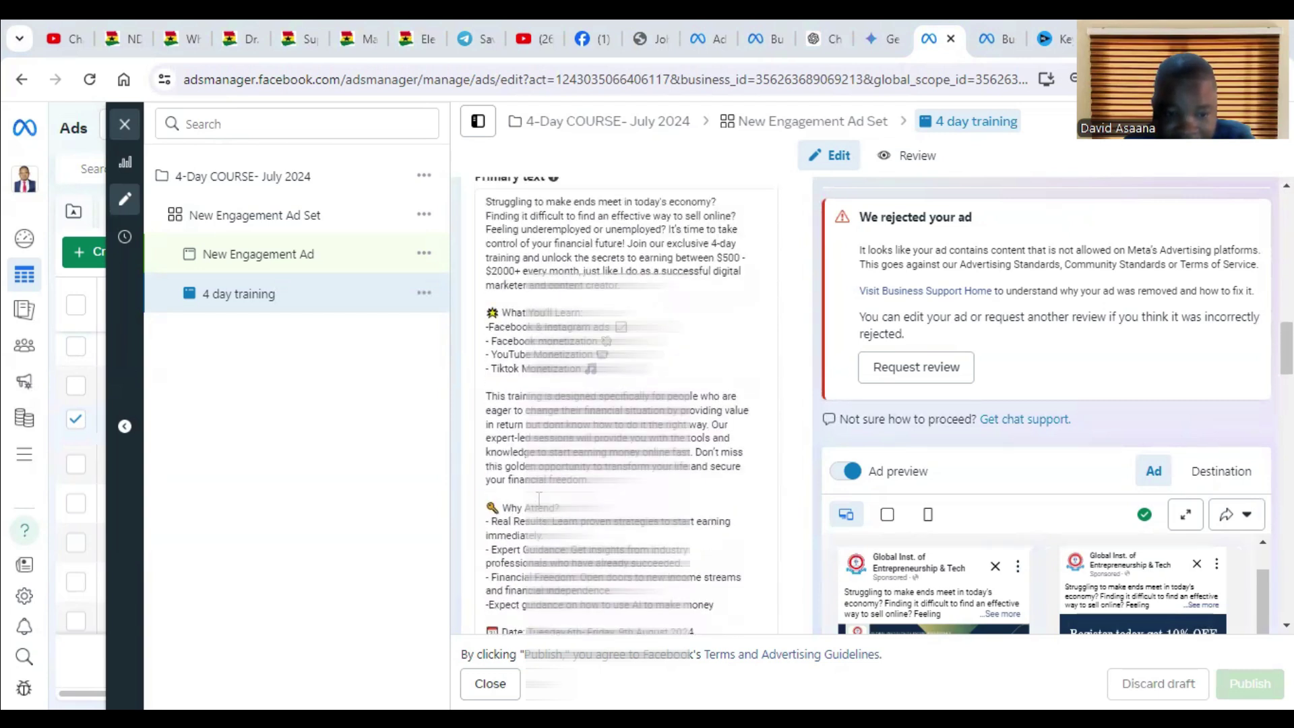
scroll(540, 499, "down", 2)
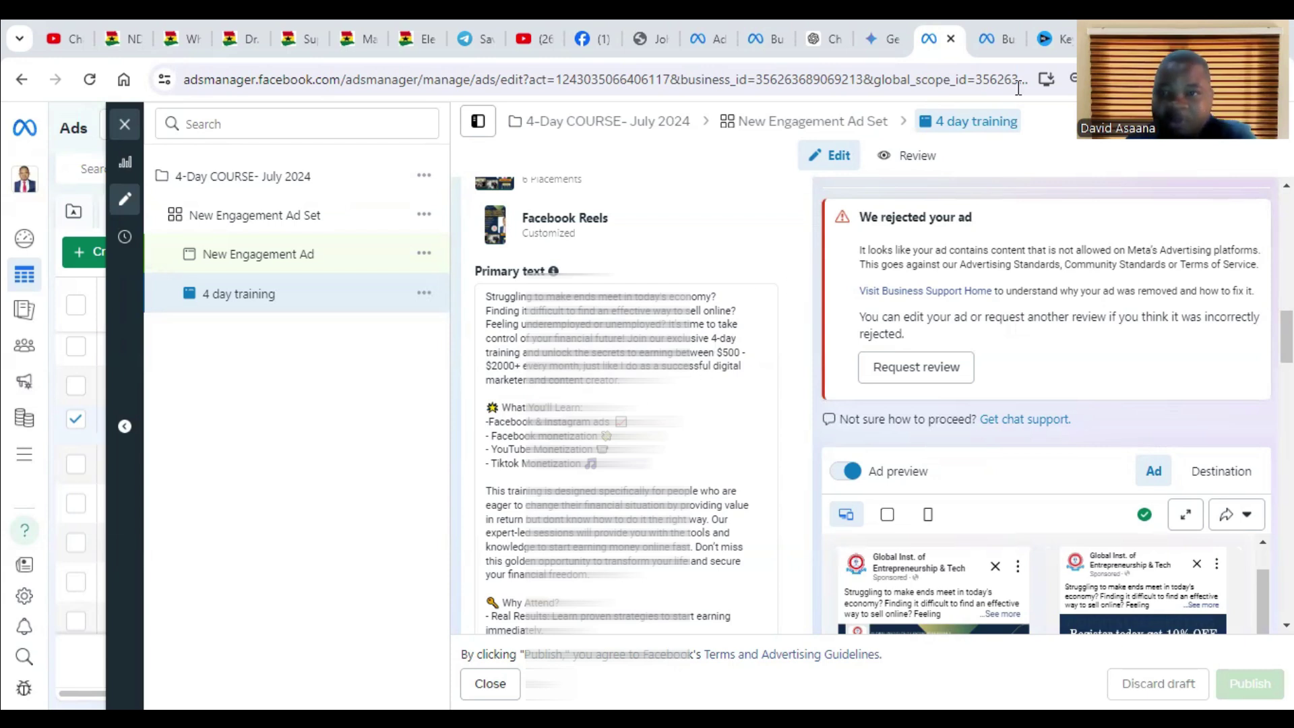
Step: Check the ad's policy violation on the already open Business Support Home page, clear the text selection there, and return to the ad editor
left_click(975, 19)
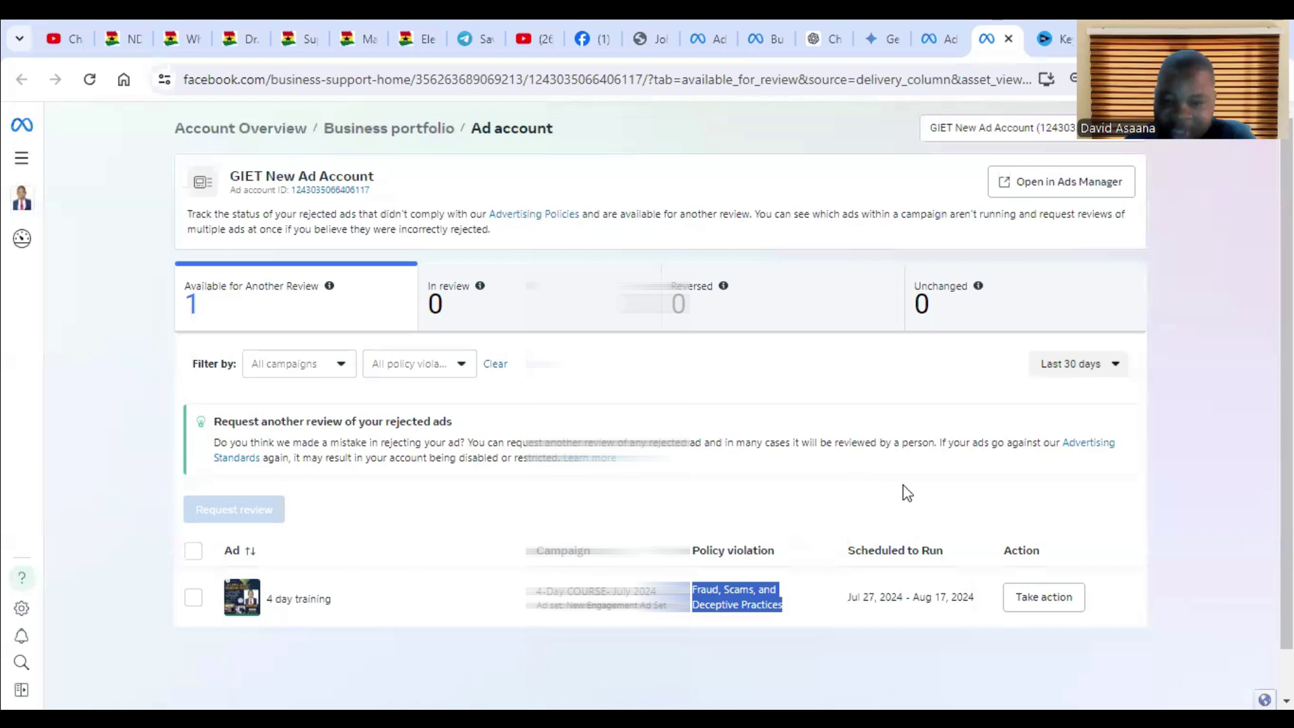
left_click(876, 507)
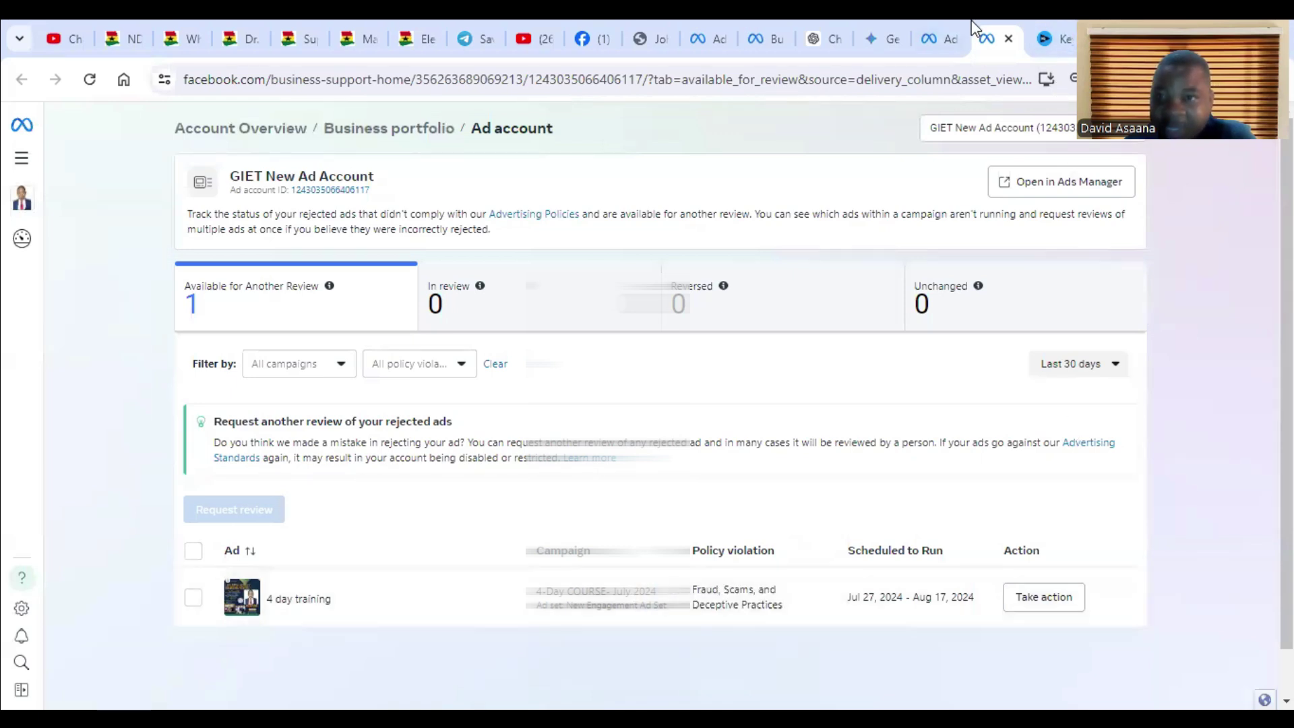
left_click(949, 21)
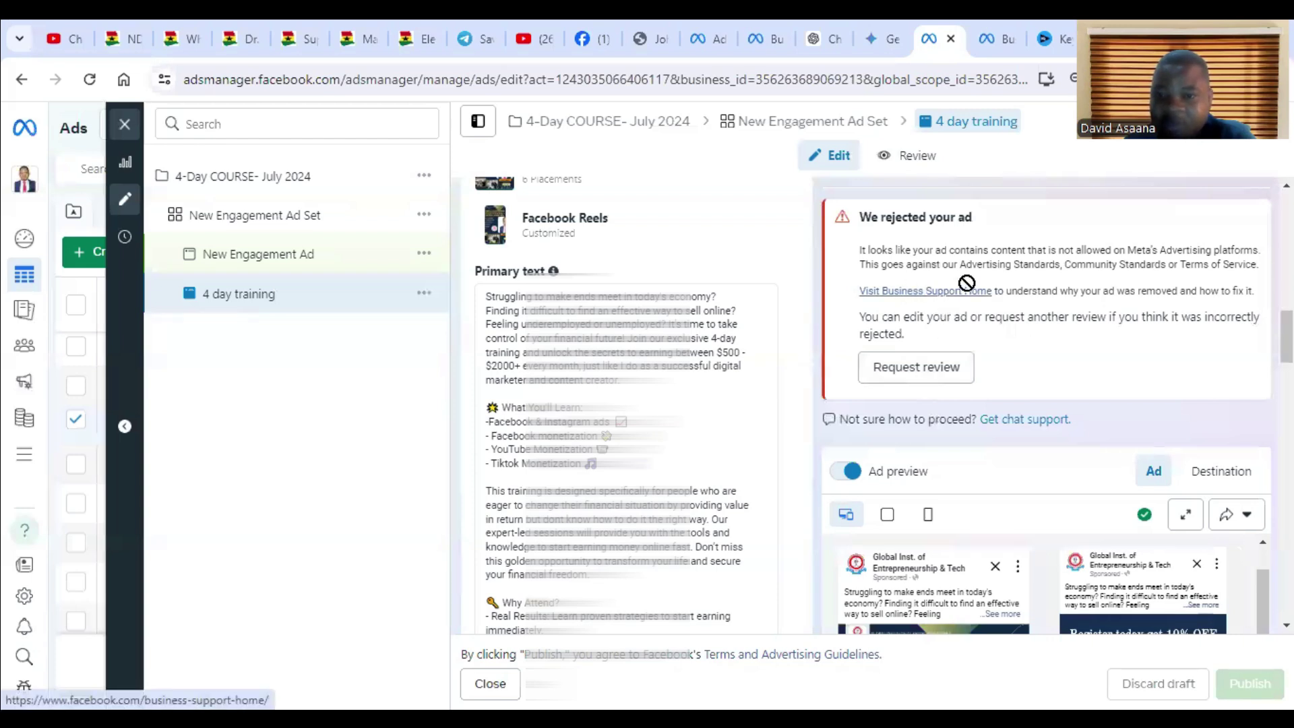
Step: Open the rejection notice's Business Support Home link in a new browser tab and switch to it
right_click(942, 291)
left_click(1008, 314)
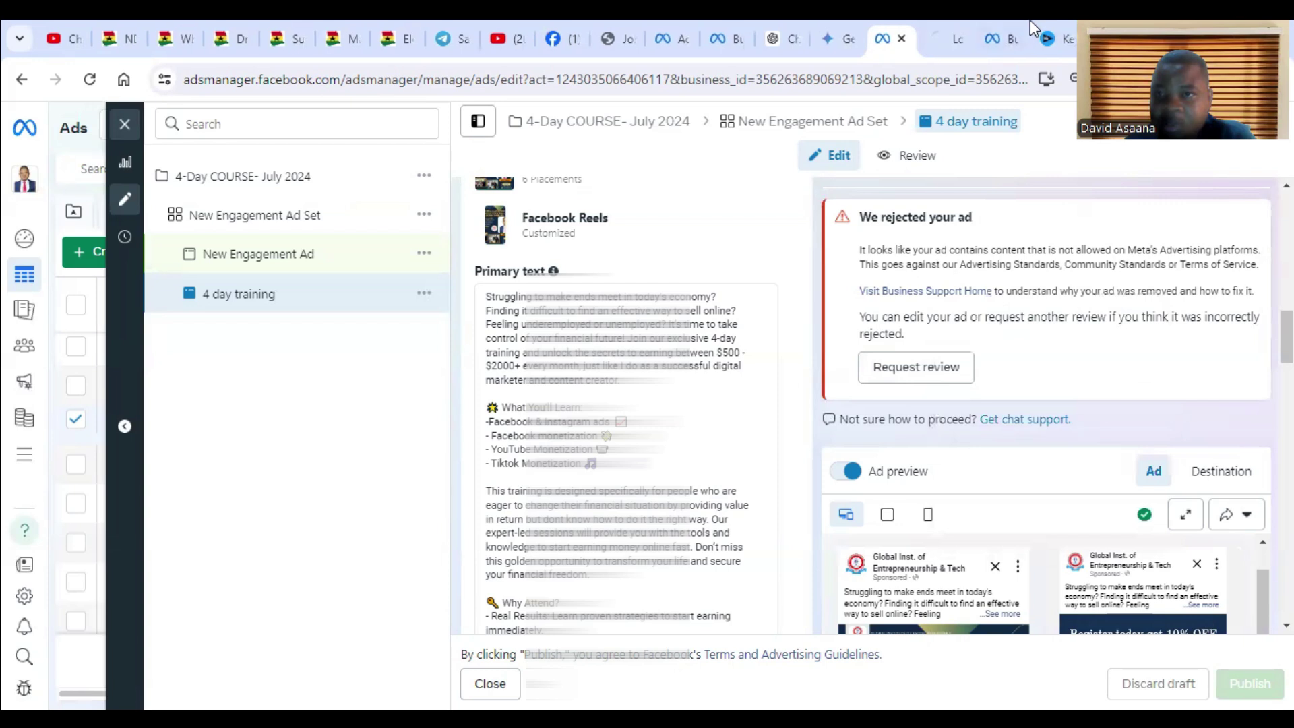
left_click(950, 27)
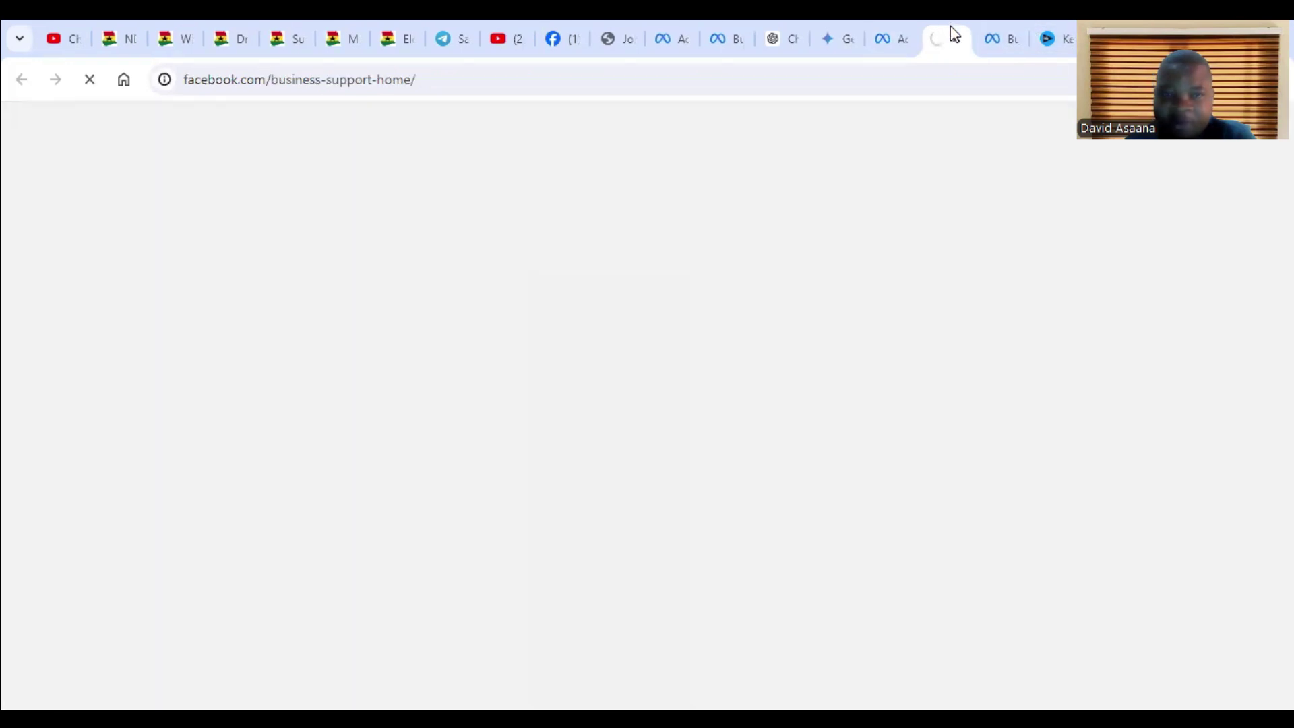
left_click(891, 38)
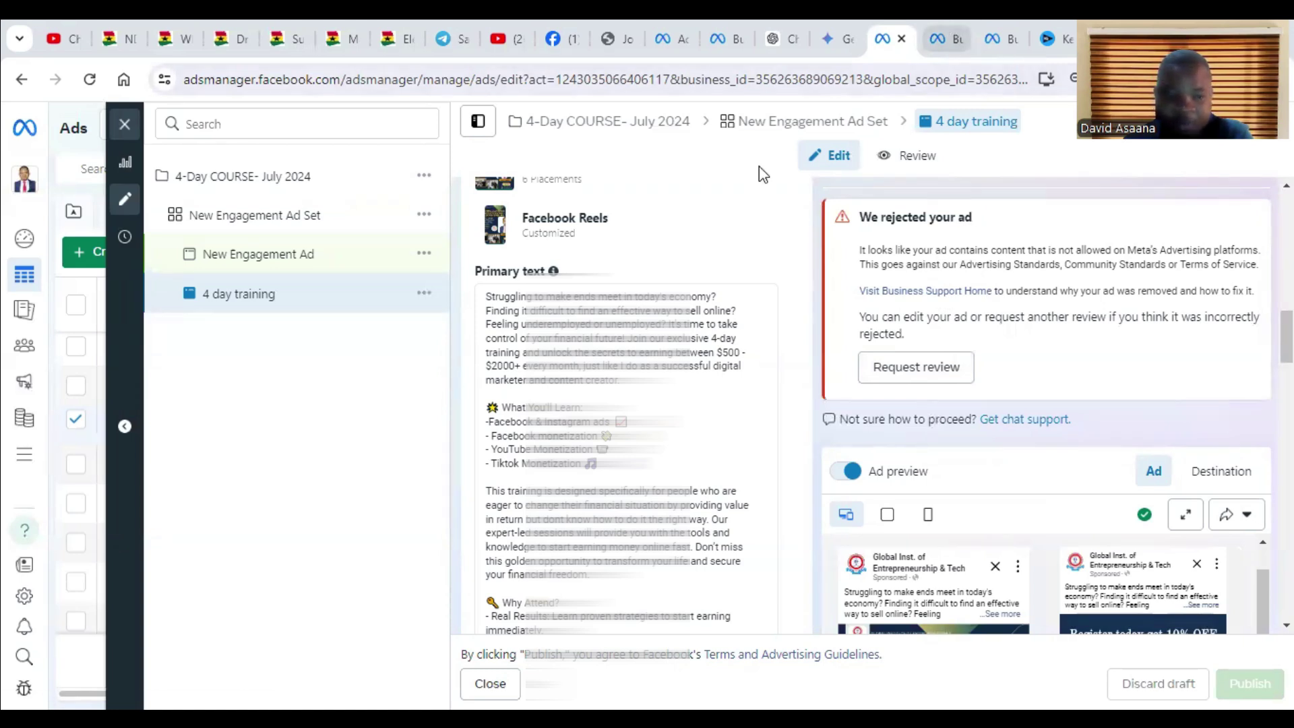
left_click(944, 38)
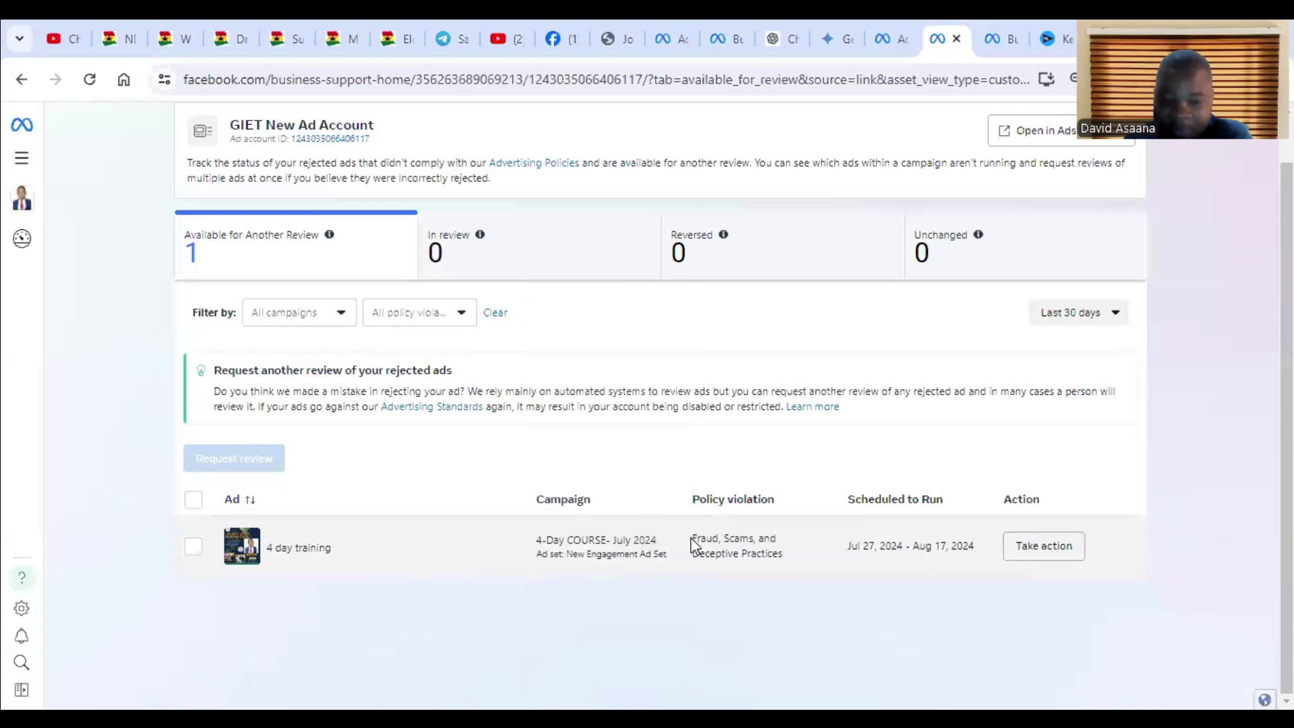
Step: Copy the policy violation text "Fraud, Scams, and Deceptive Practices" listed for the 4 day training ad
left_click_drag(692, 539, 817, 572)
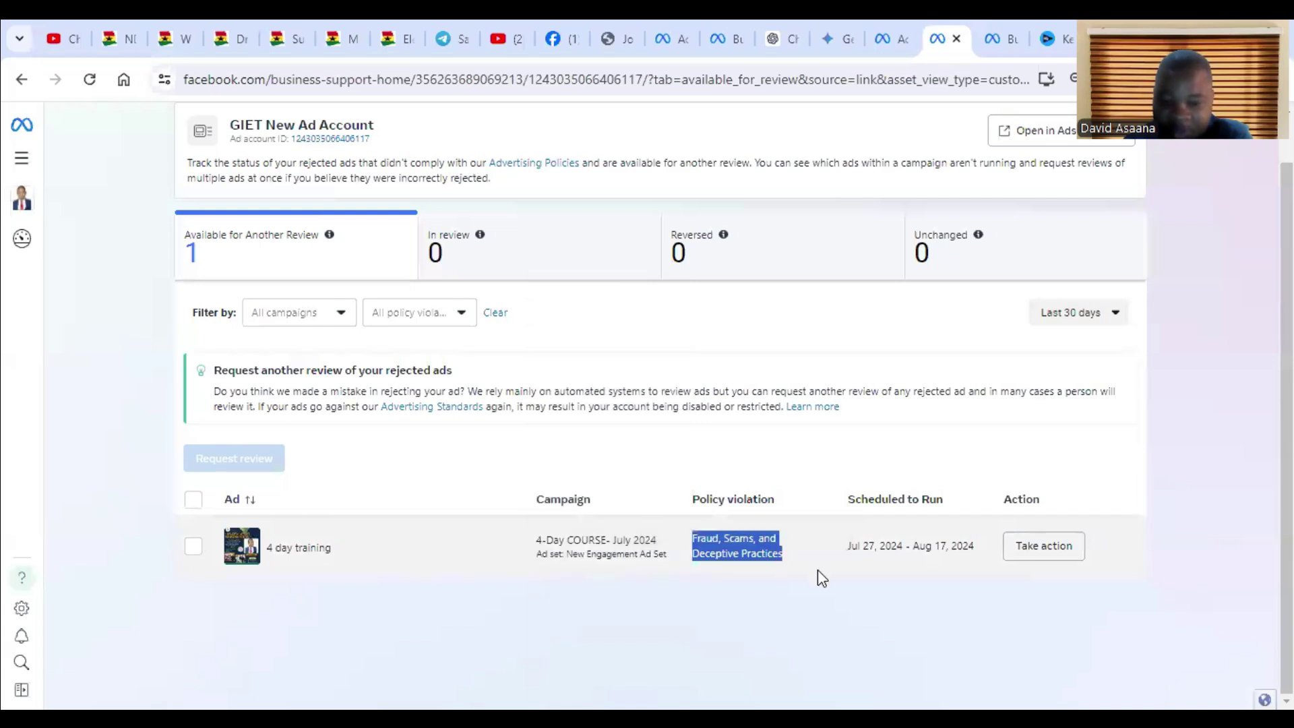
right_click(734, 546)
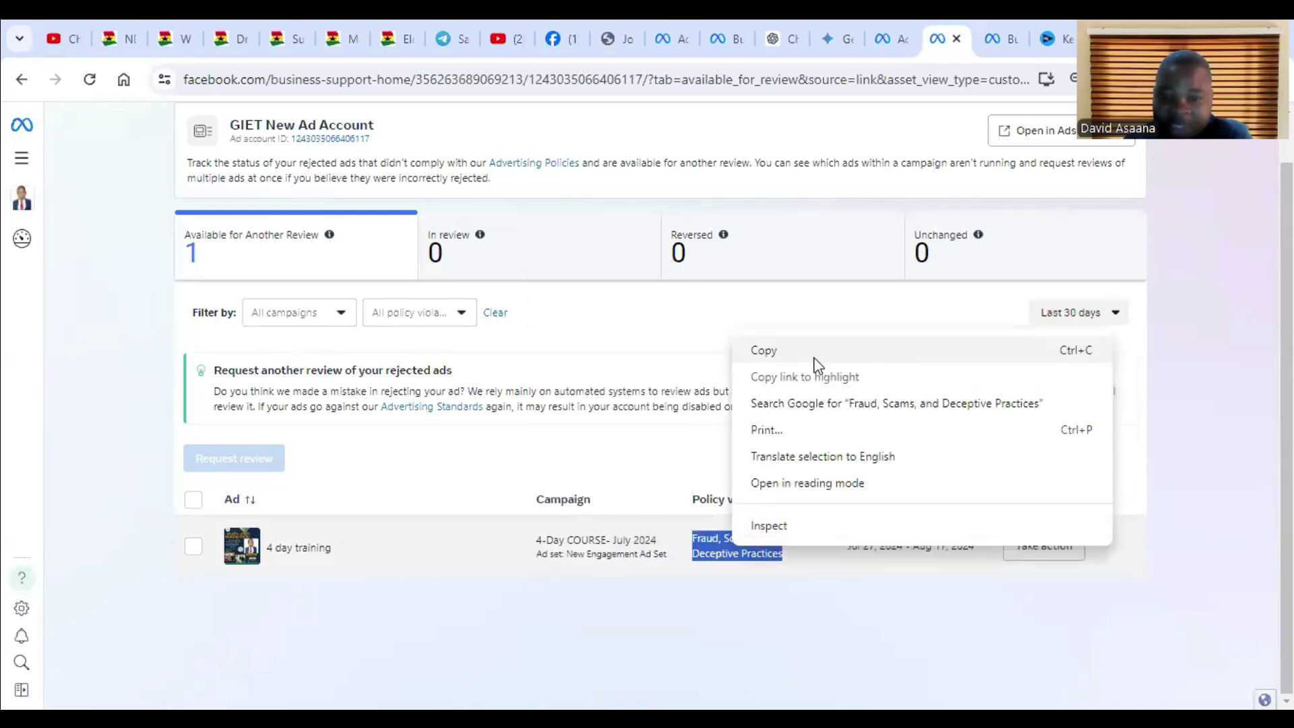
left_click(814, 356)
Step: In a new browser tab, search Google for "Fraud, Scams, and Deceptive Practices policy facebook", pasting the copied violation name
key("ctrl+t")
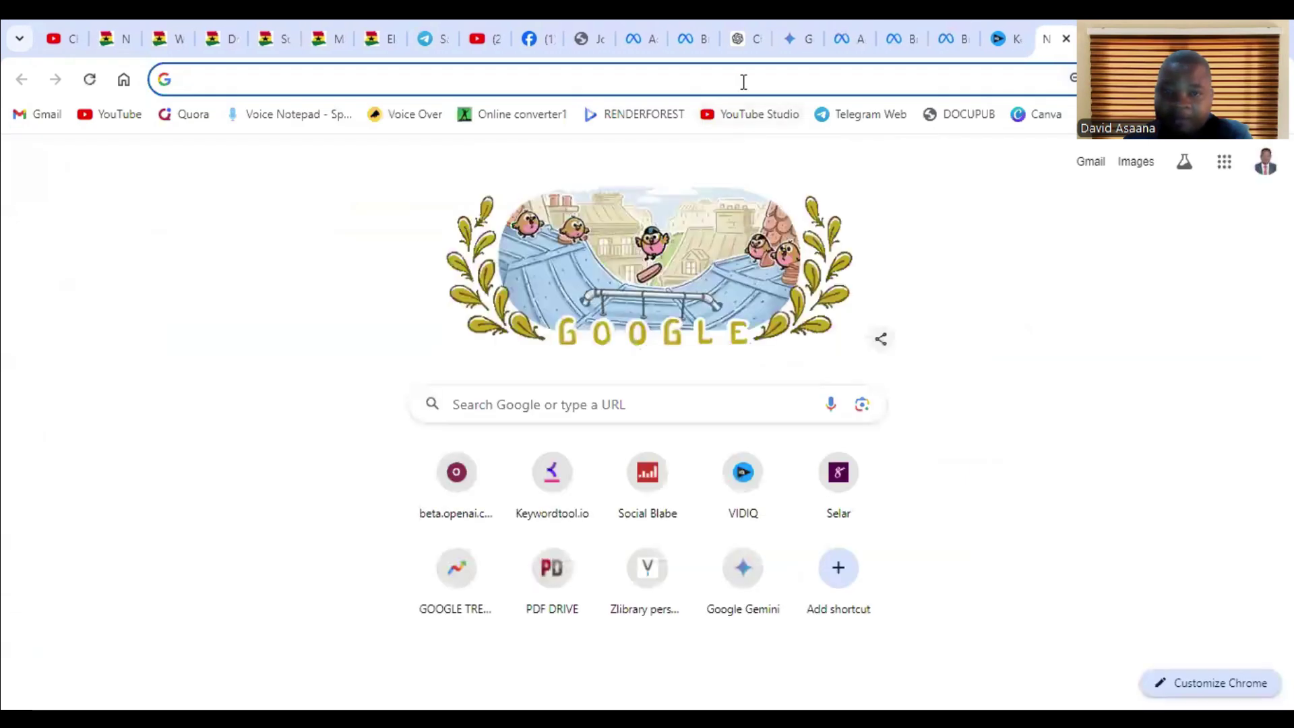
right_click(744, 82)
left_click(822, 248)
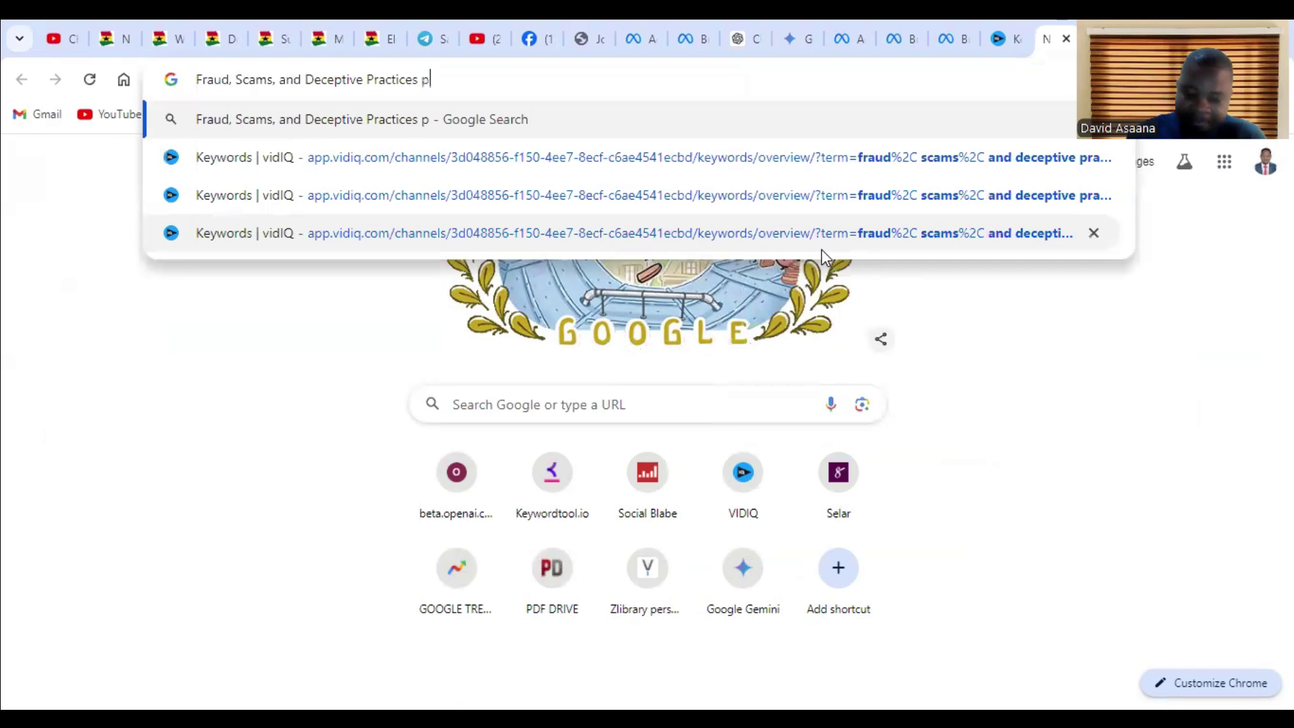
type("policy")
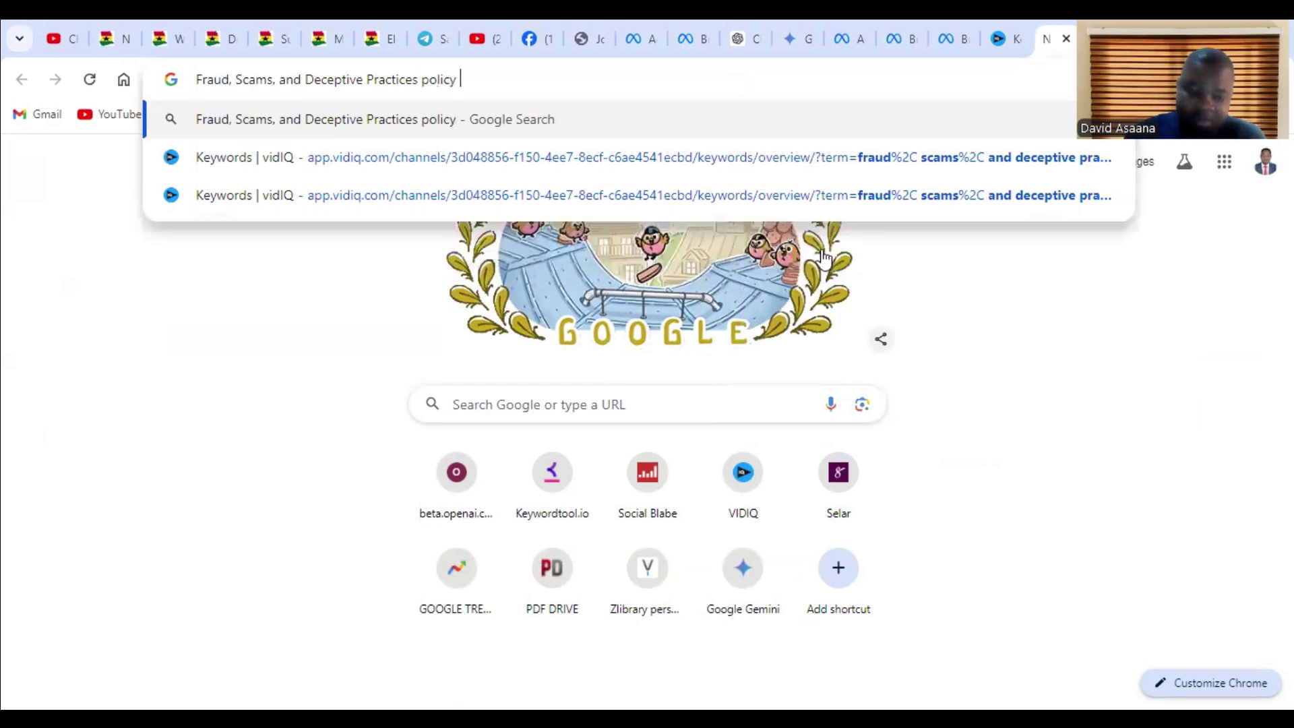
type(" face")
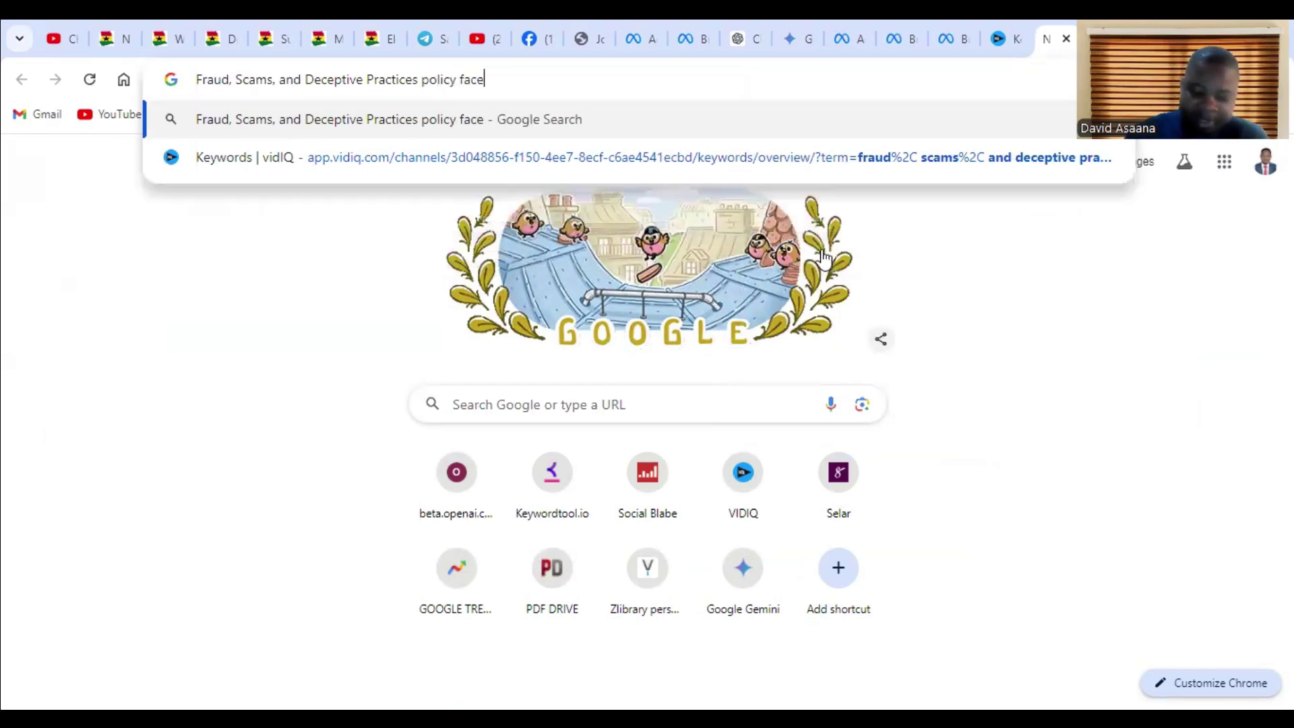
type("book")
key("Return")
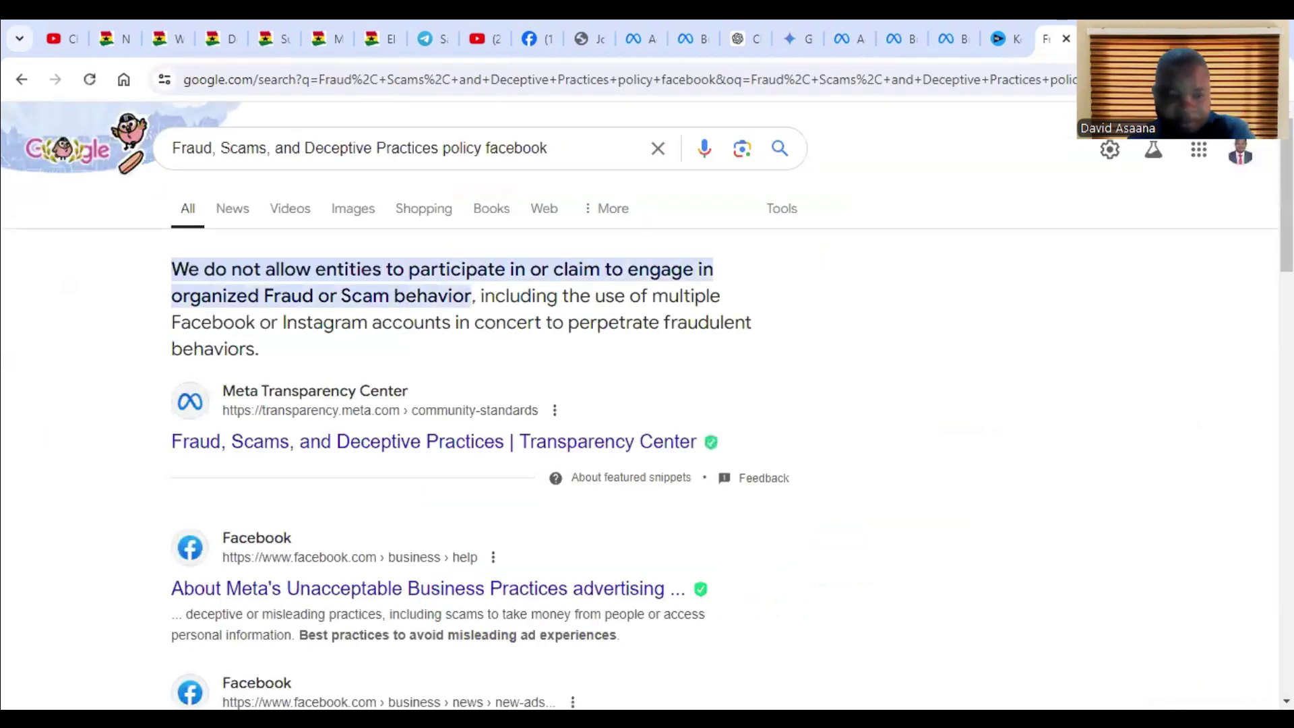
Step: Open the Transparency Center result on Fraud, Scams, and Deceptive Practices, read the Policy Rationale, and expand the full list of disallowed content
left_click(303, 439)
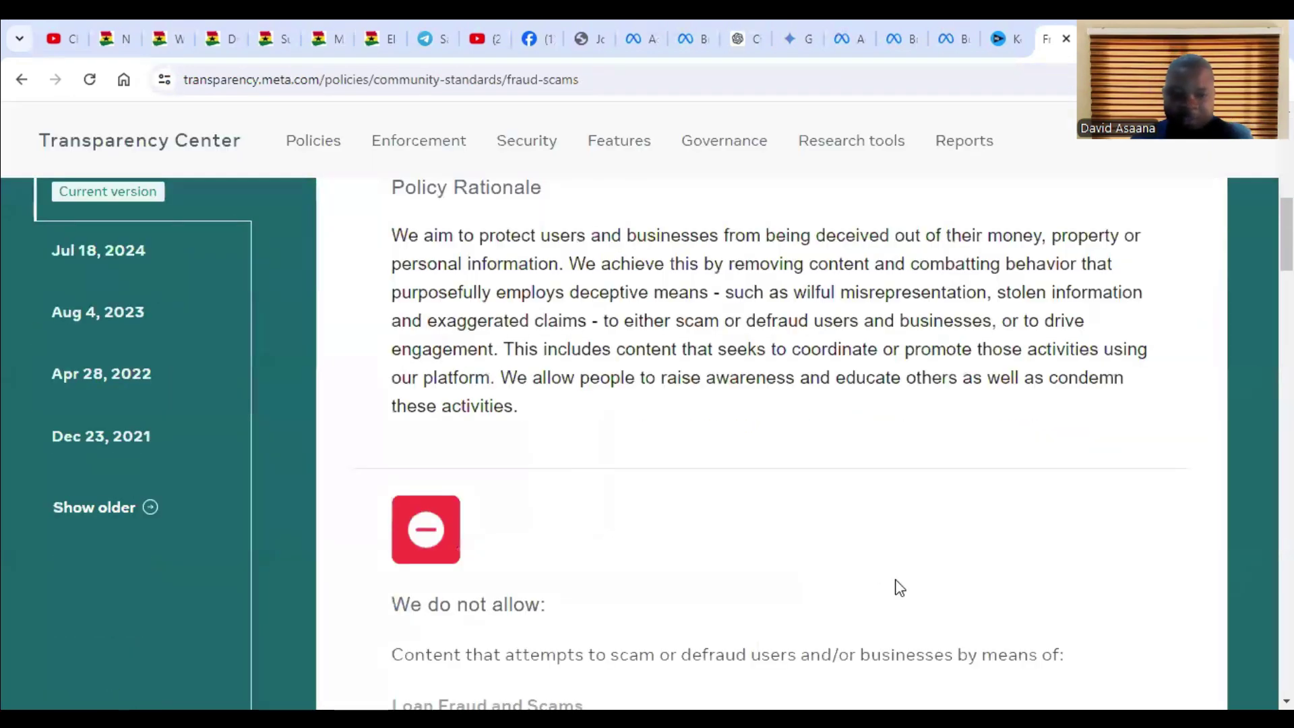
scroll(553, 472, "down", 4)
scroll(566, 471, "up", 5)
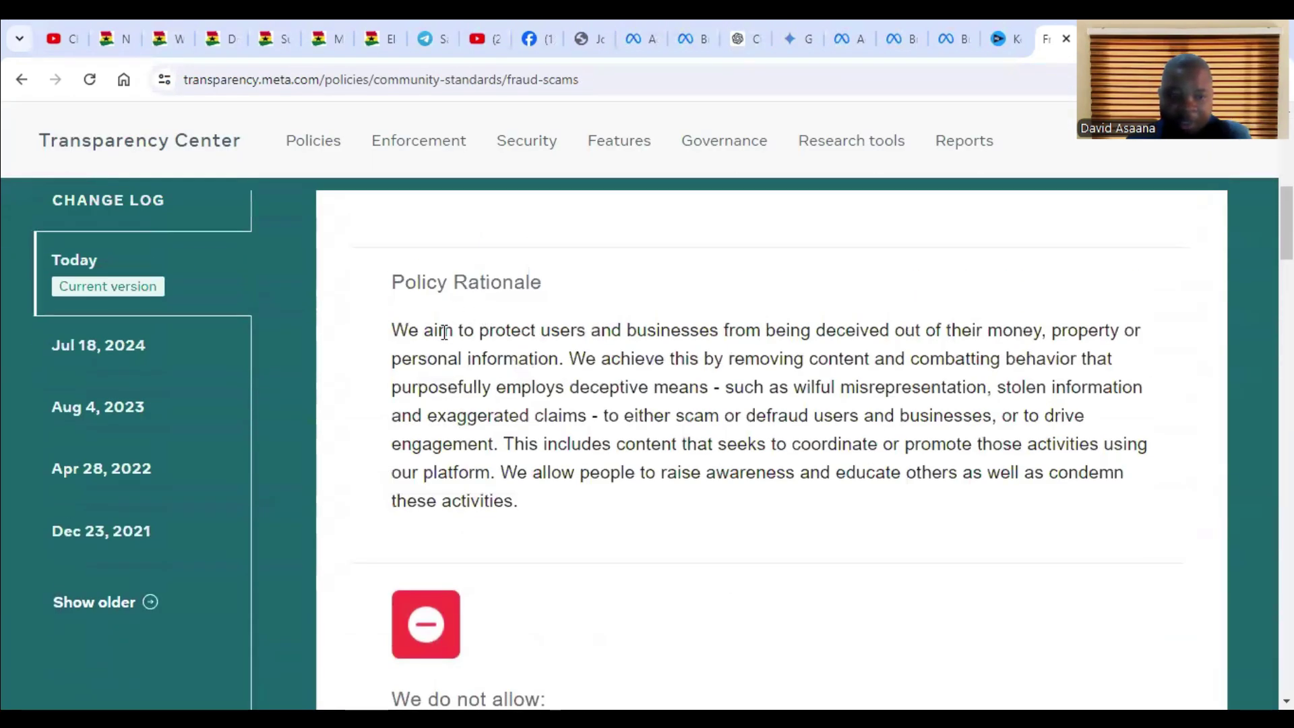
scroll(741, 394, "down", 1)
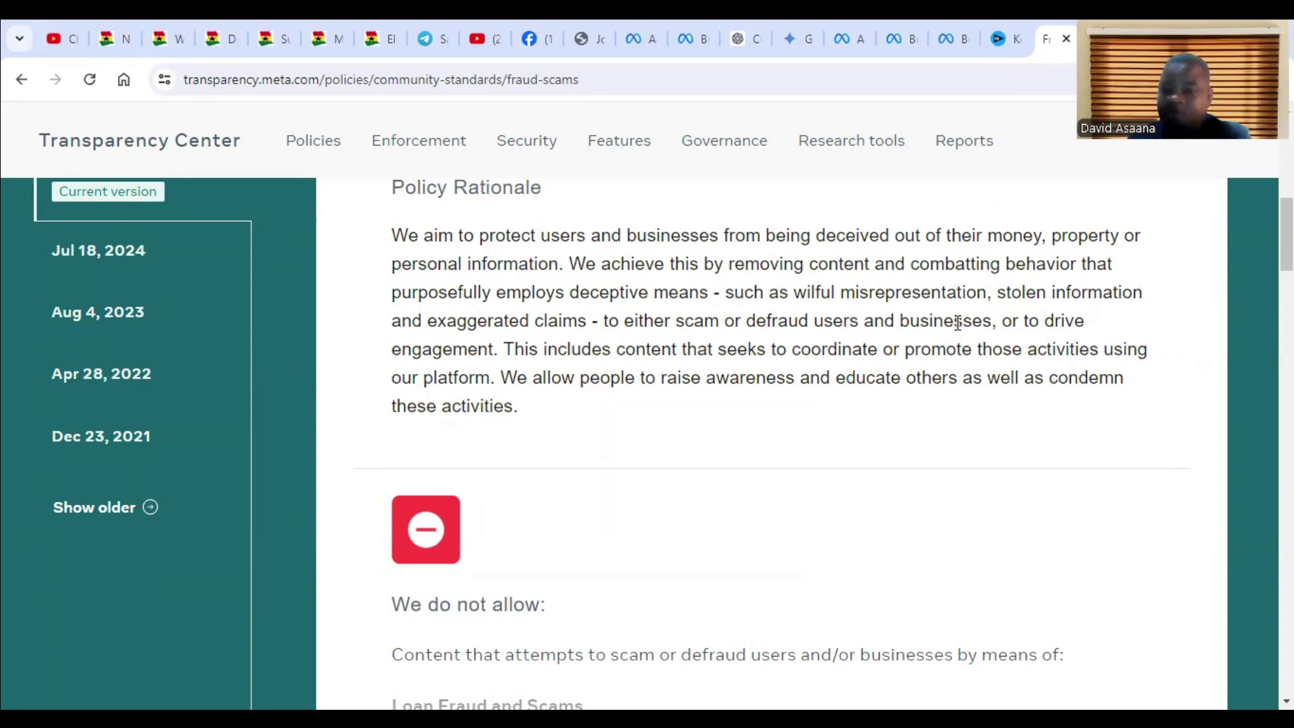
scroll(834, 341, "down", 5)
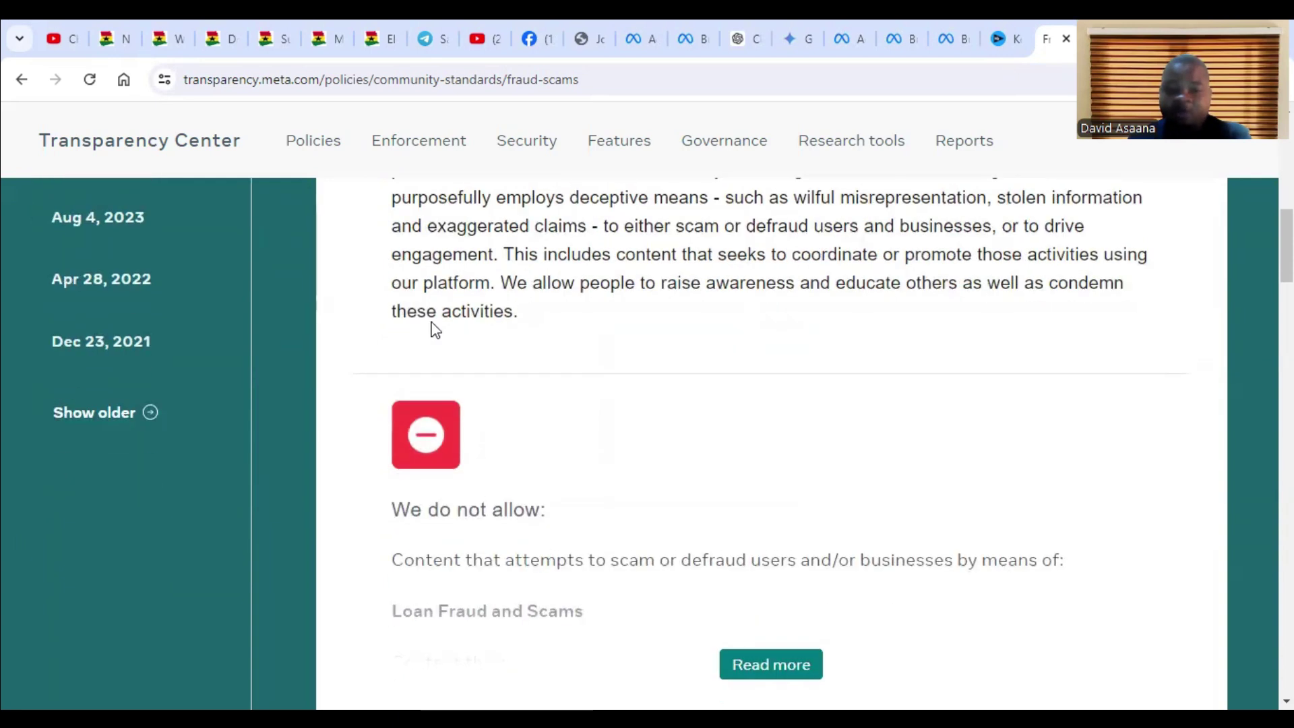
left_click(757, 379)
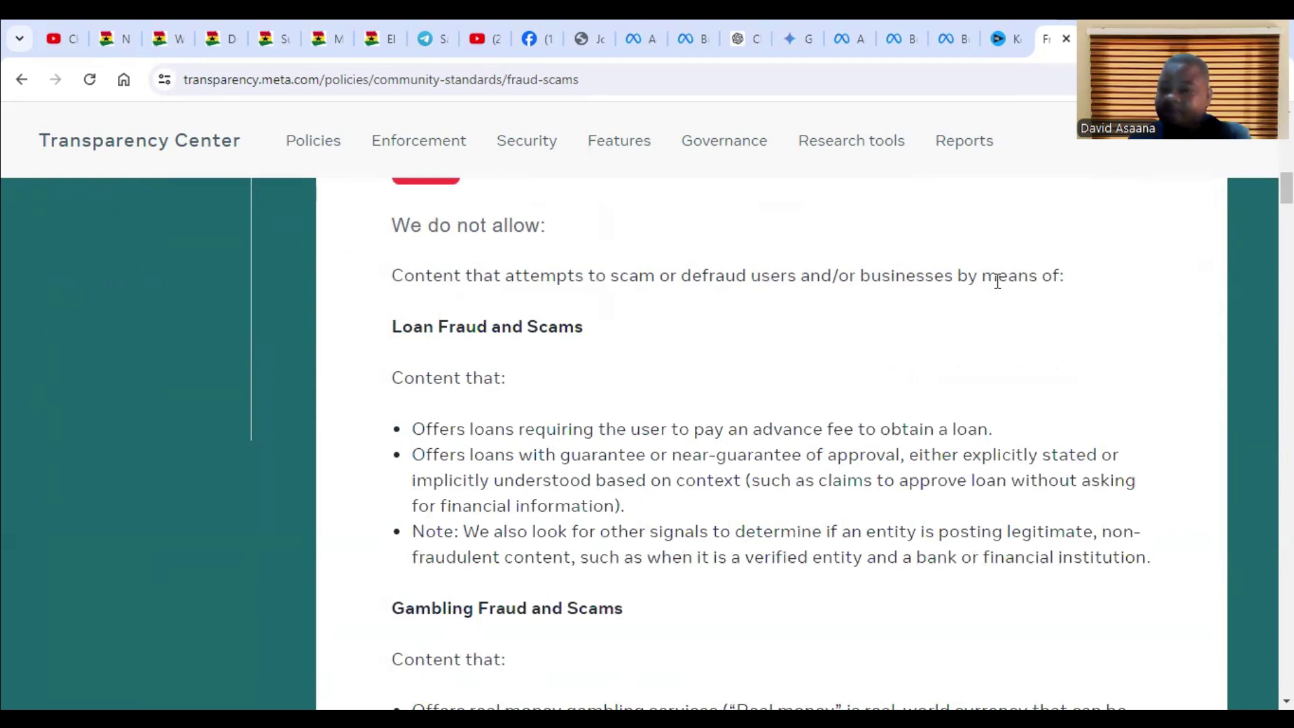
Step: Read the Loan Fraud and Gambling Fraud sections of the policy for rules that could apply to the ad
scroll(569, 404, "down", 2)
scroll(512, 335, "up", 1)
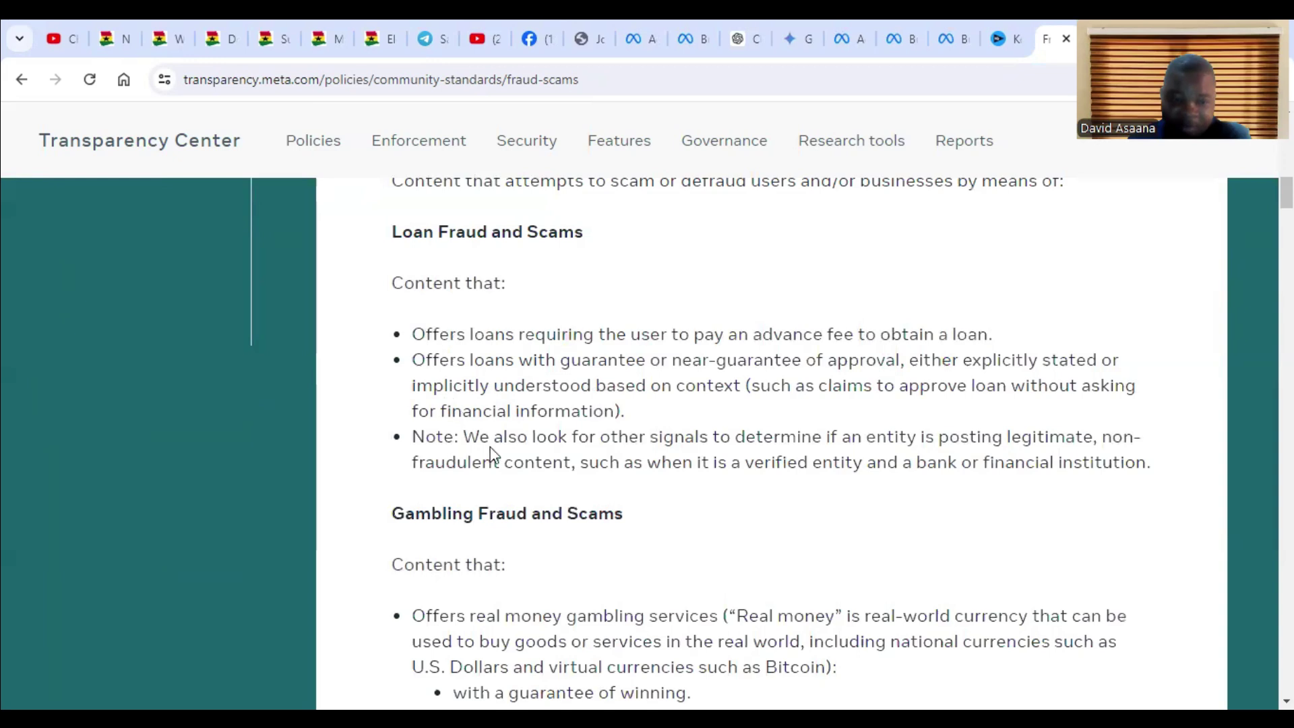
scroll(722, 436, "down", 1)
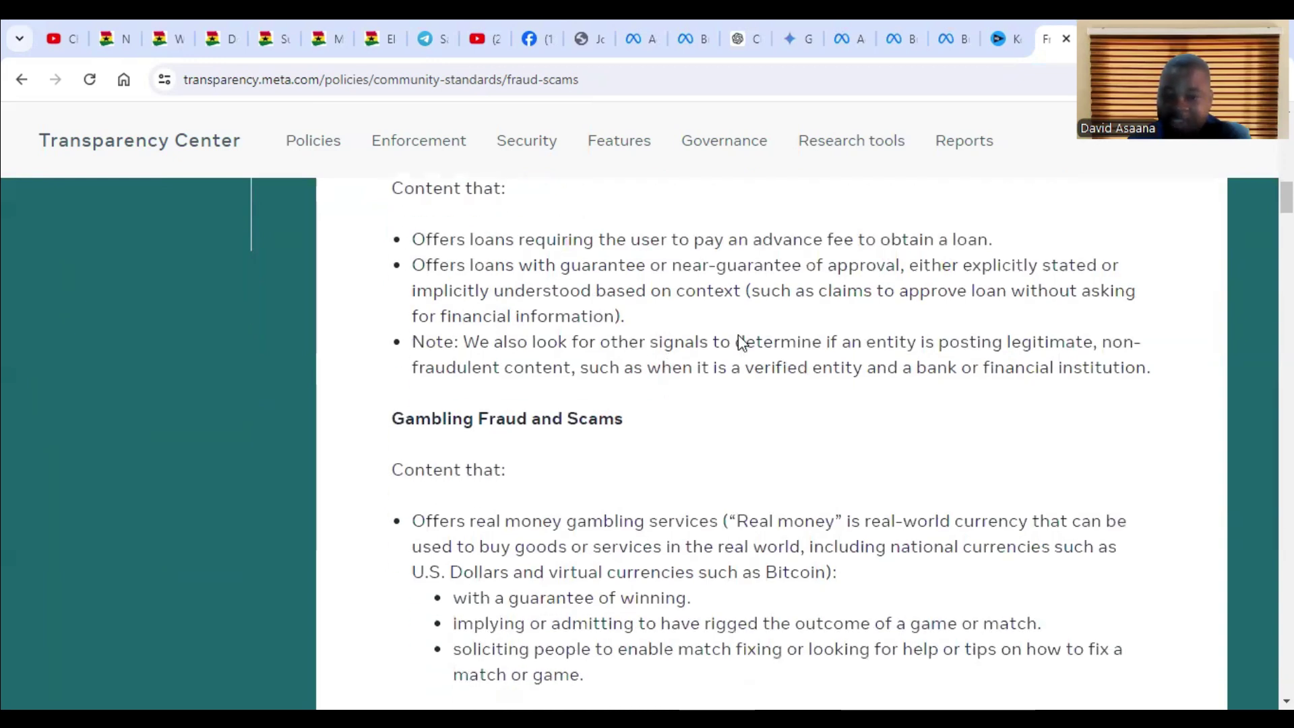
scroll(740, 341, "down", 1)
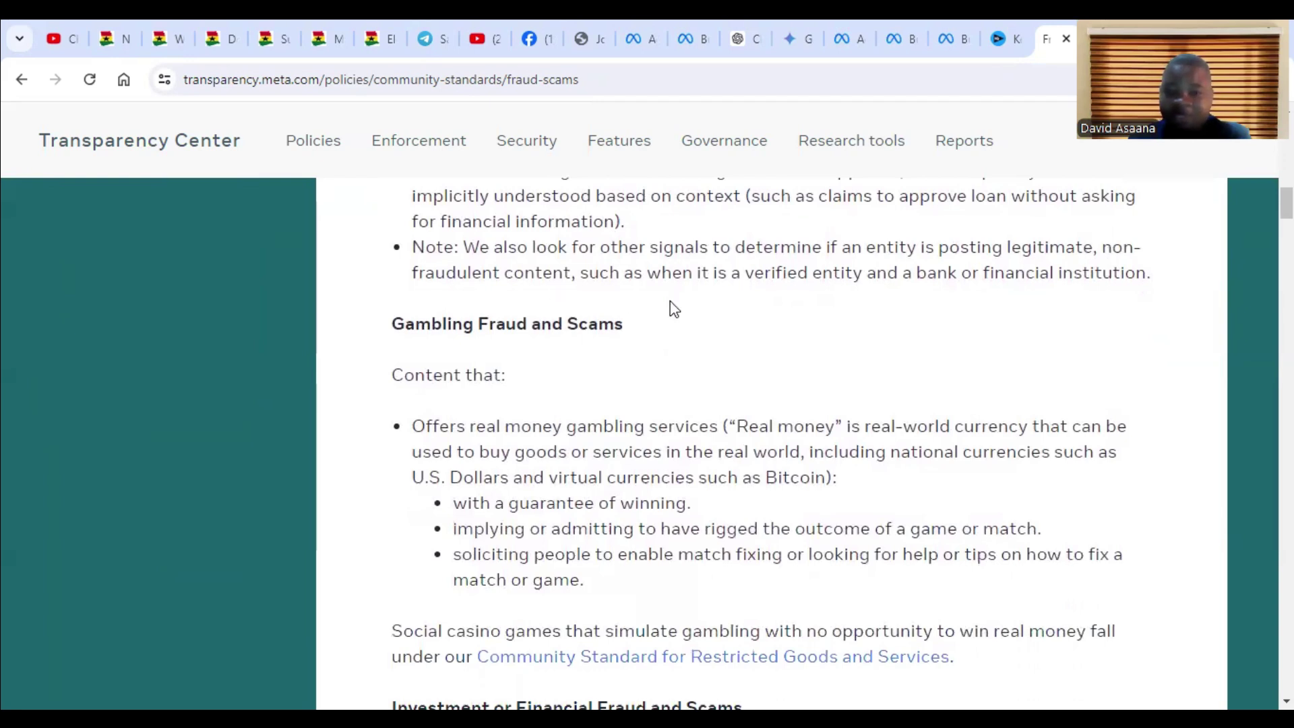
scroll(485, 331, "down", 1)
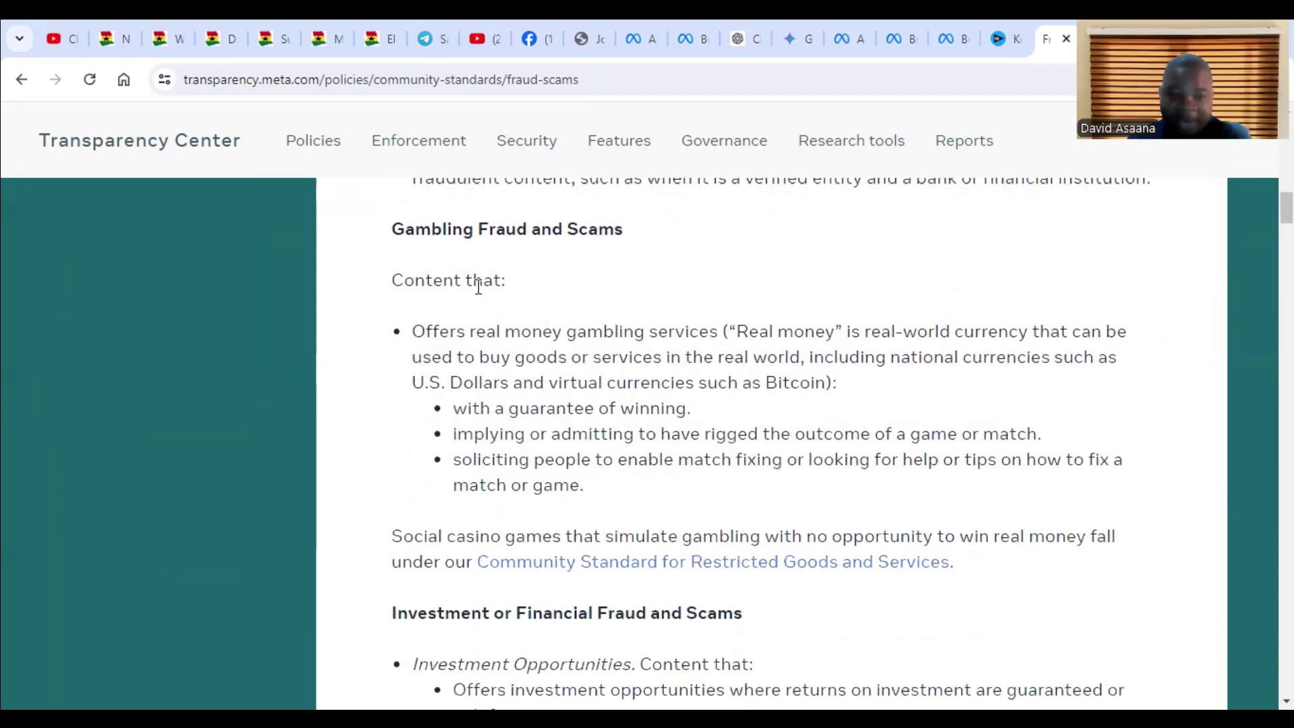
scroll(514, 234, "up", 1)
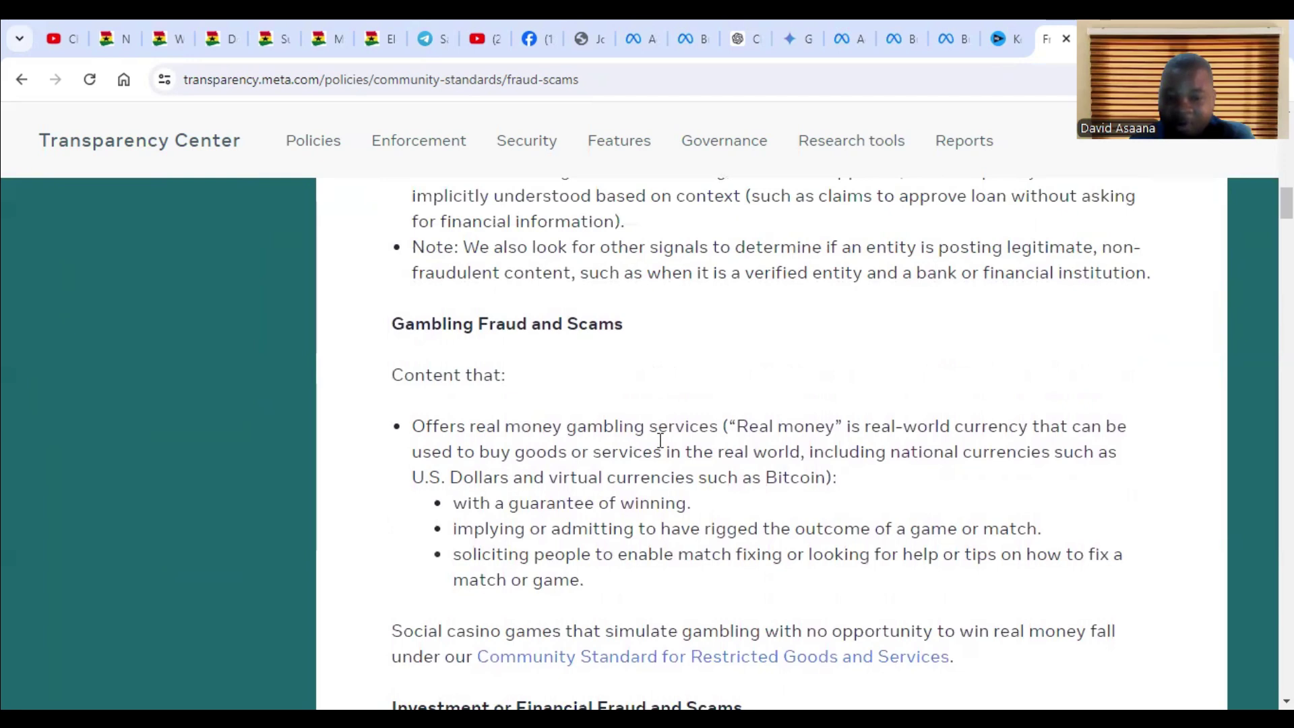
scroll(668, 426, "down", 4)
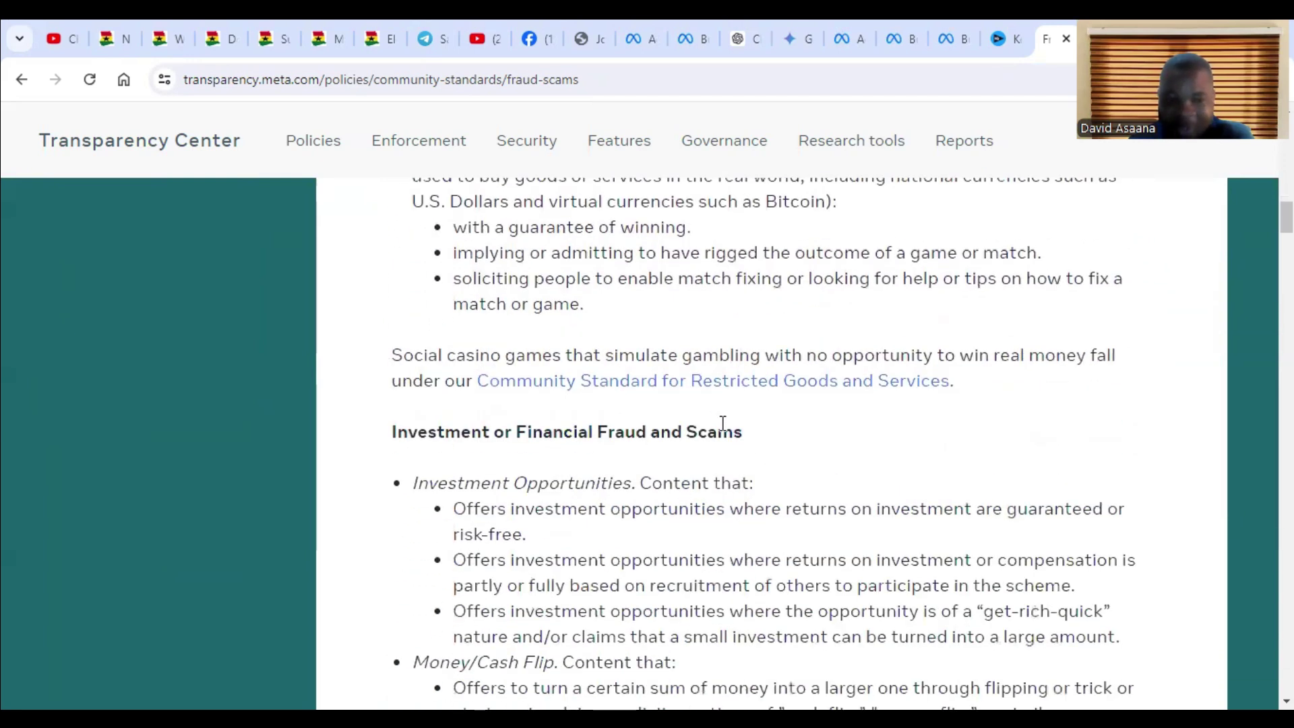
scroll(694, 355, "up", 4)
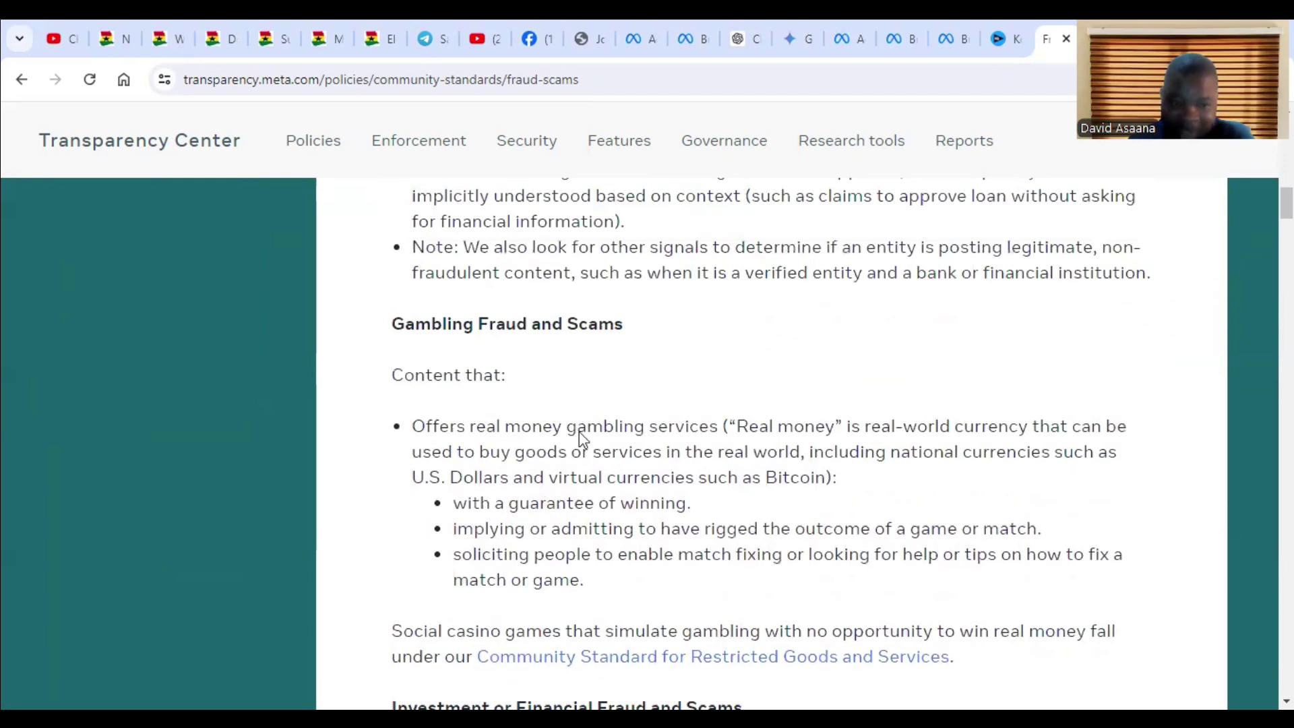
scroll(580, 334, "up", 3)
scroll(459, 475, "down", 1)
Step: Examine the policy's Investment or Financial Fraud and Scams section, including get-rich-quick and cash flip claims, and continue through Money Laundering
scroll(457, 477, "down", 10)
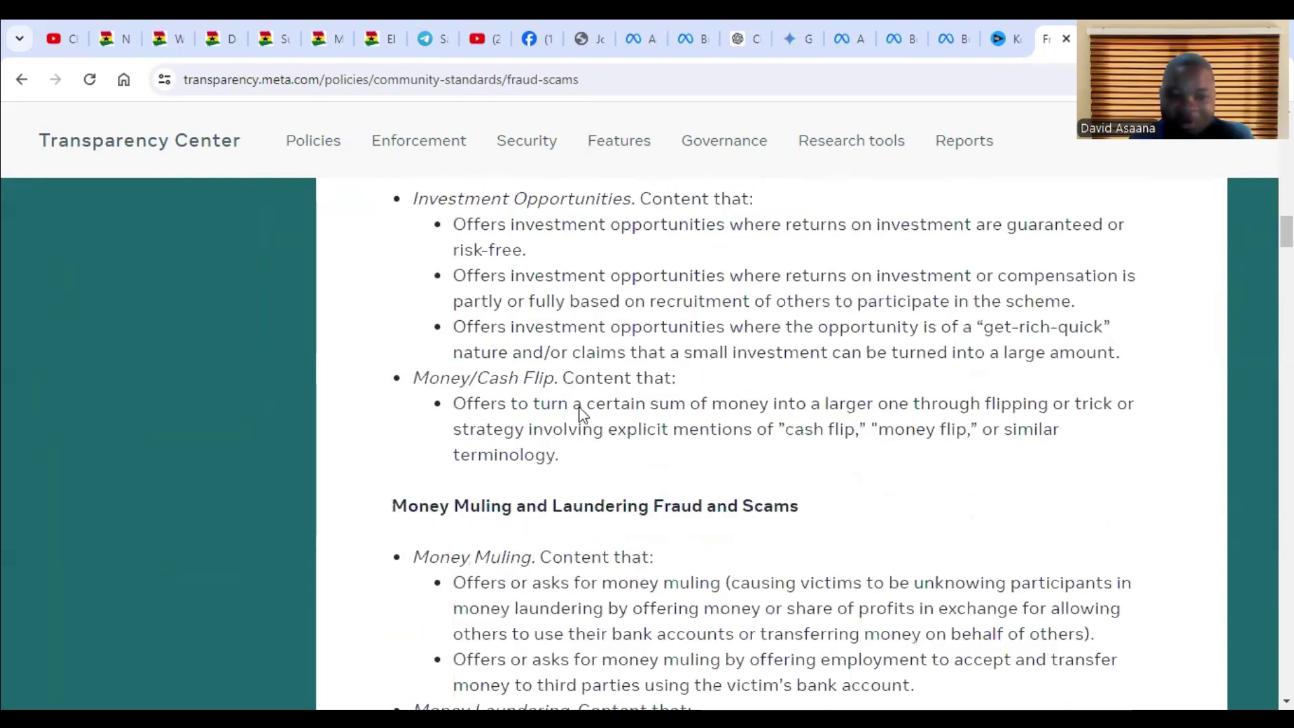
scroll(607, 517, "up", 4)
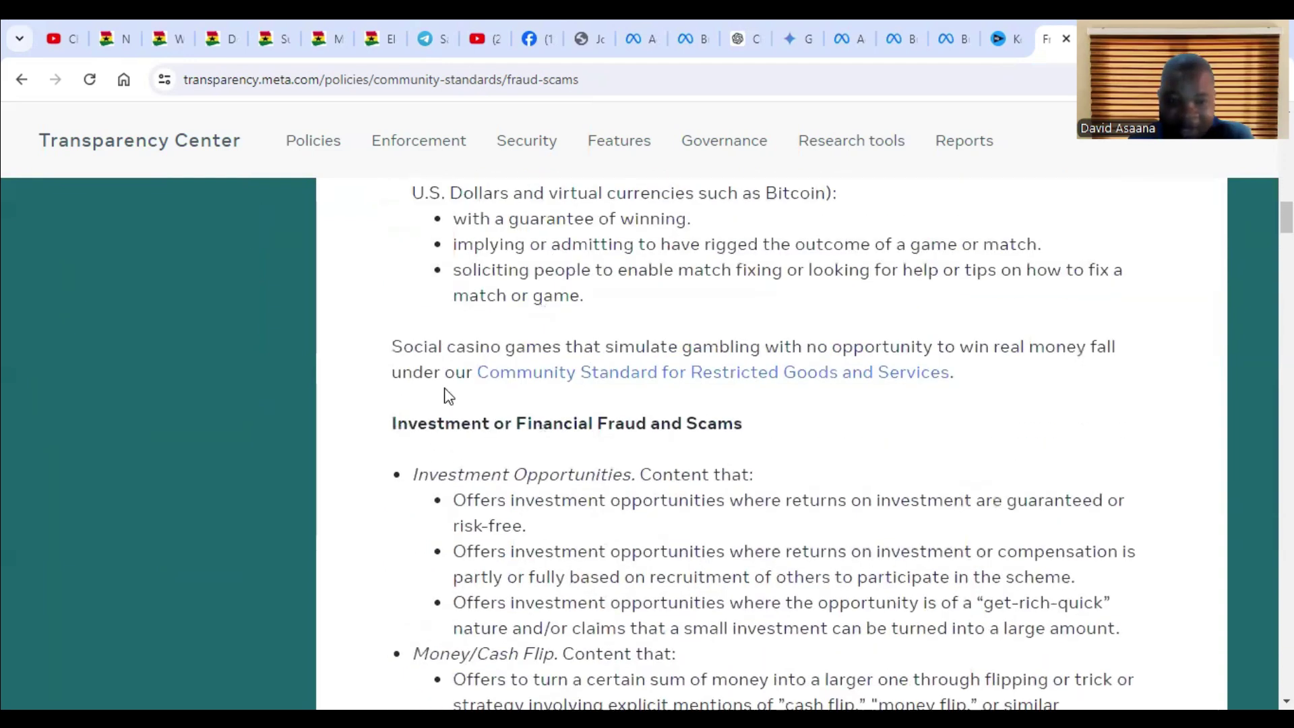
scroll(667, 438, "down", 3)
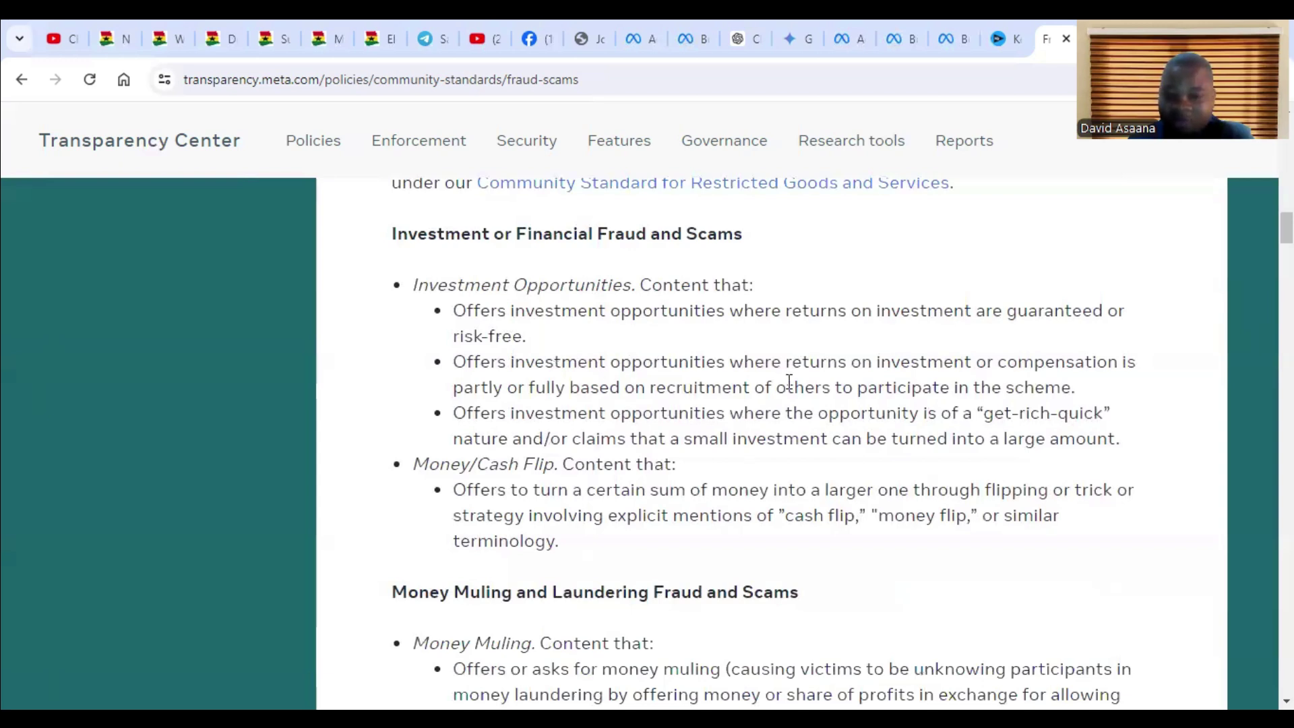
scroll(904, 379, "down", 1)
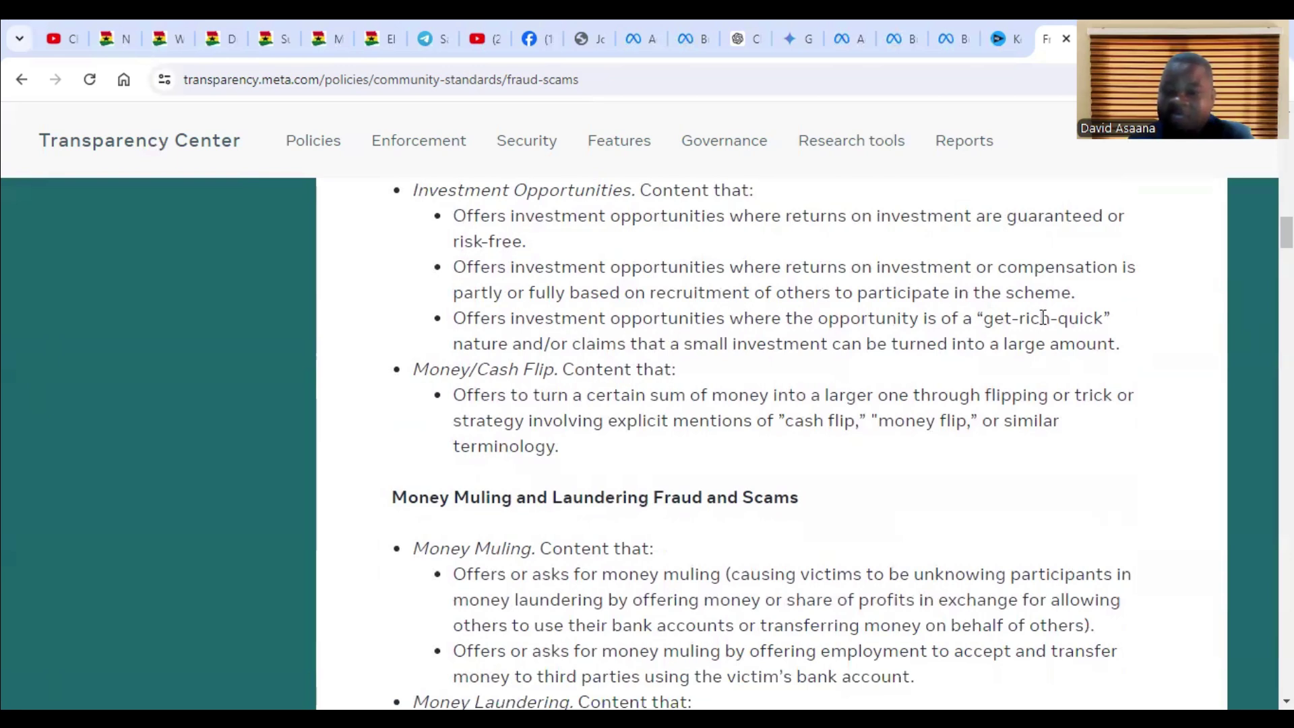
scroll(491, 422, "down", 2)
scroll(552, 288, "up", 3)
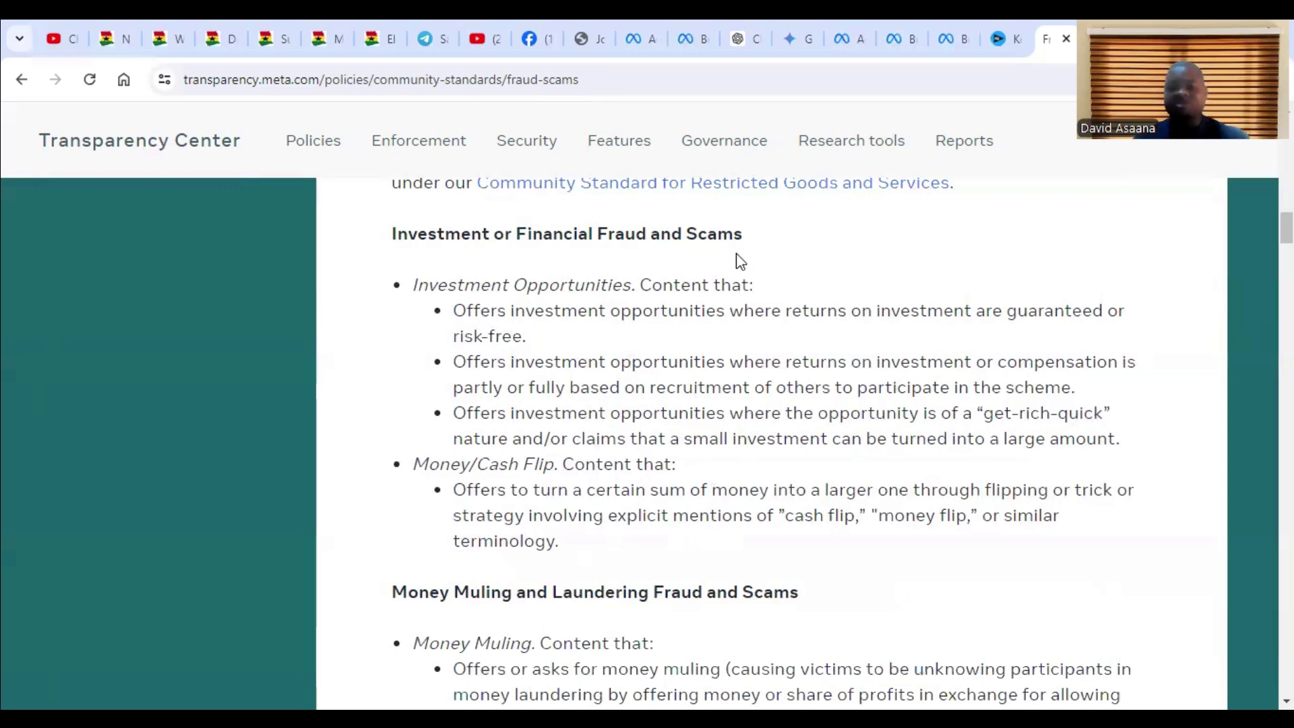
scroll(740, 261, "down", 8)
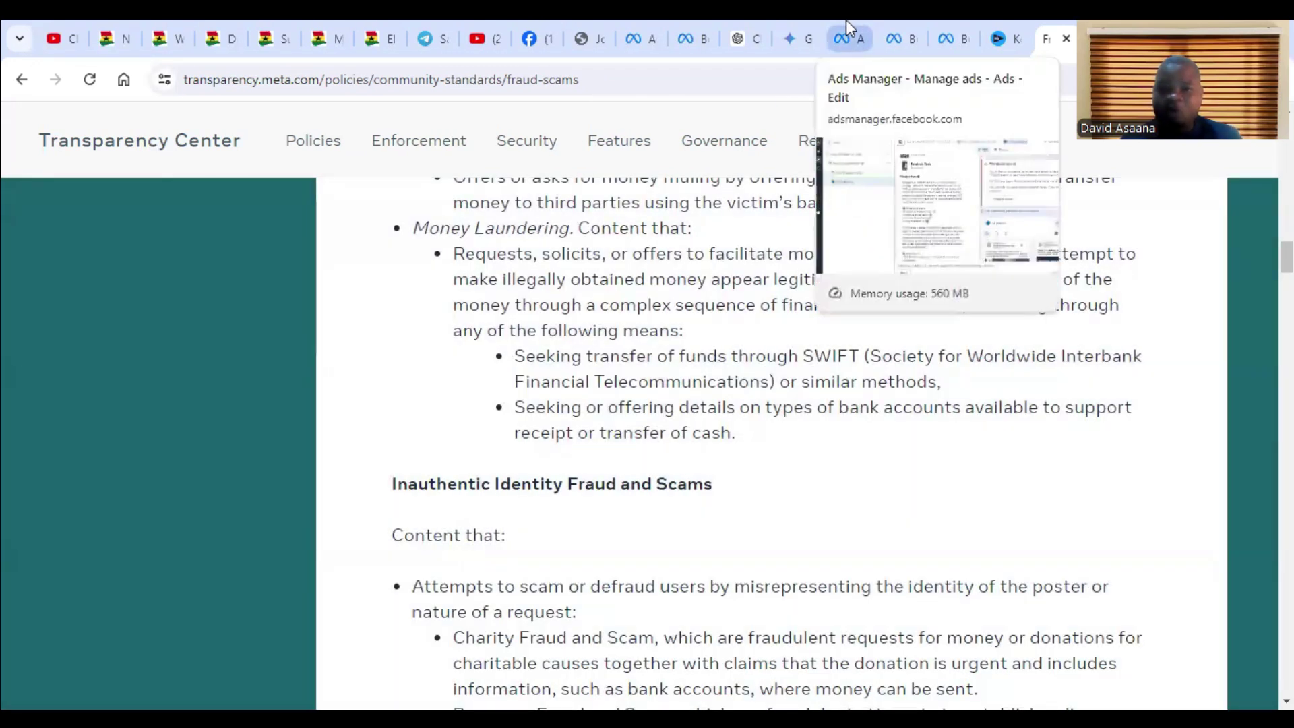
Step: Return to the Ads Manager ad editor tab, review the 4 day training ad's primary text against the policy, and publish the ad
left_click(847, 20)
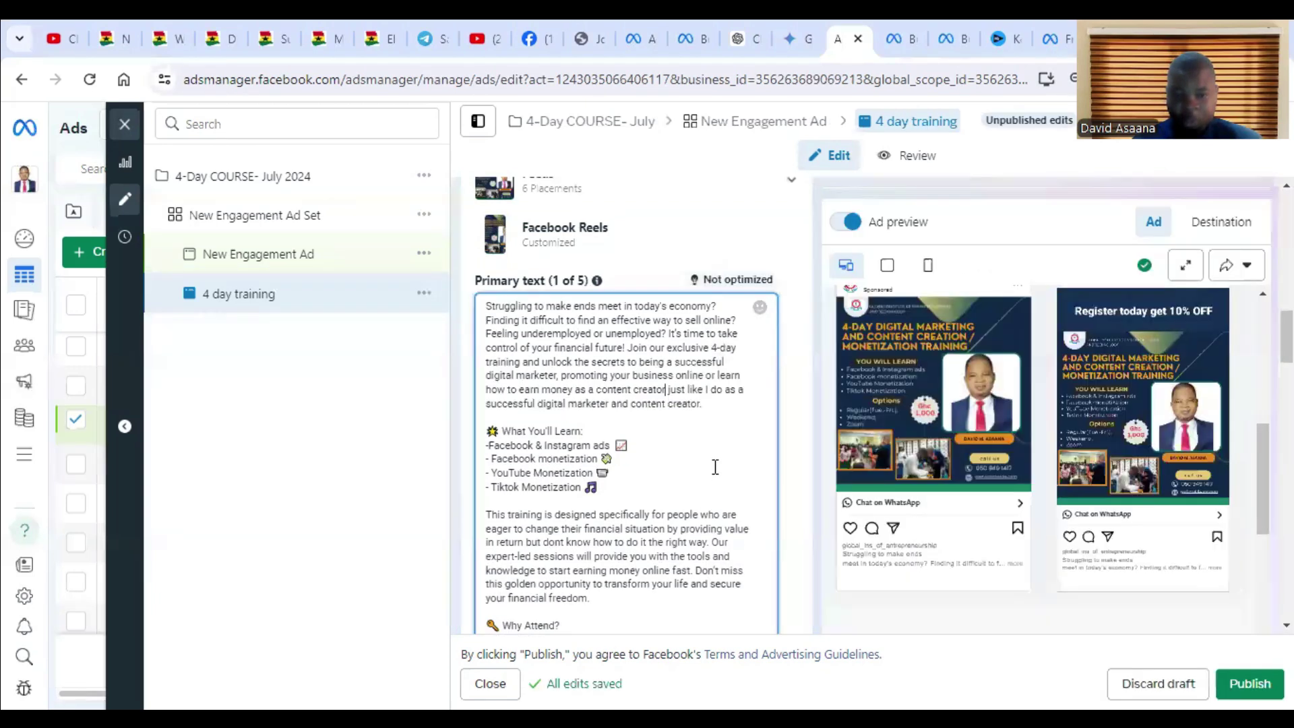
scroll(701, 452, "up", 2)
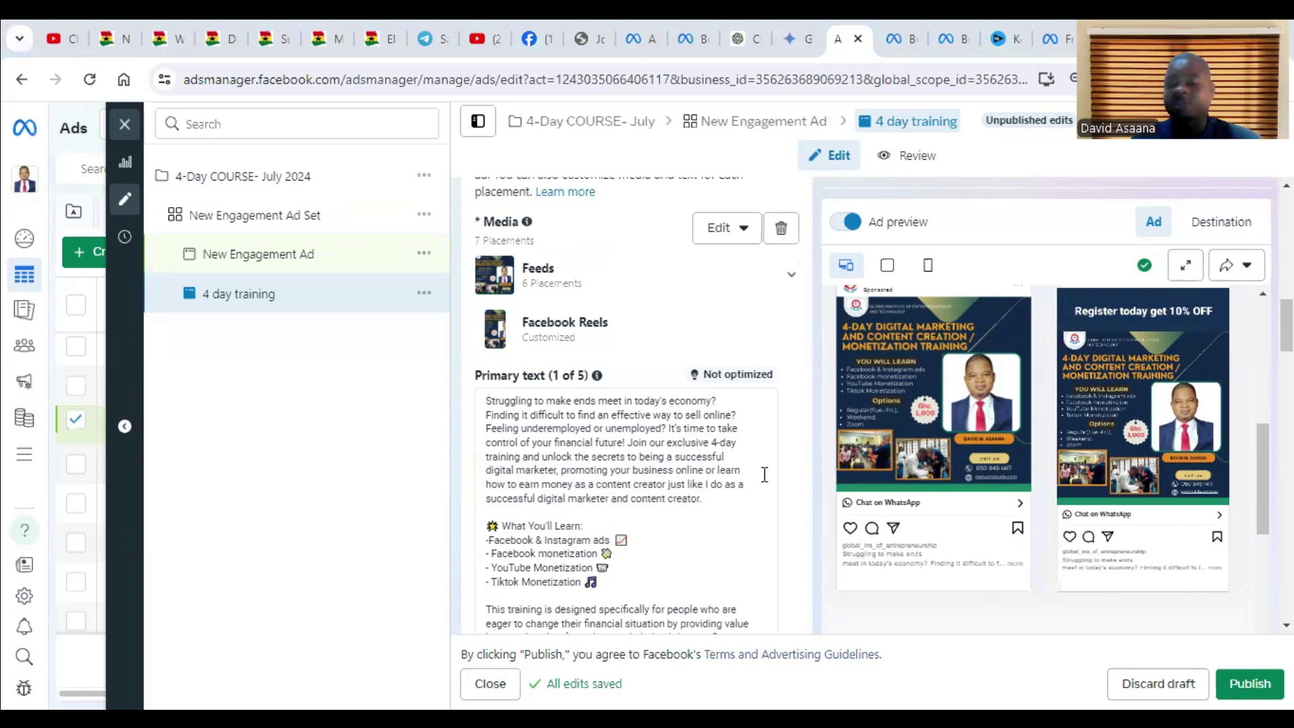
scroll(1000, 537, "down", 1)
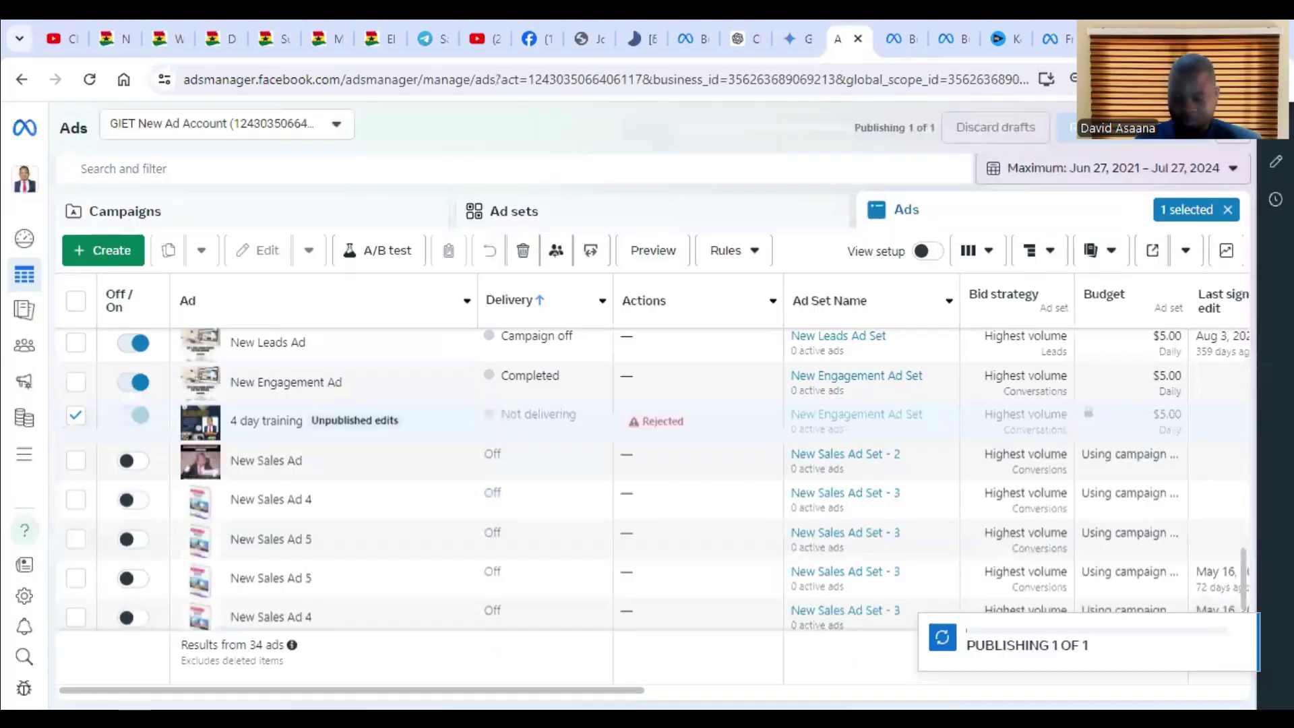
Step: Switch to the campaigns list and check the delivery status of the 4-Day COURSE- July 2024 campaign
left_click(147, 213)
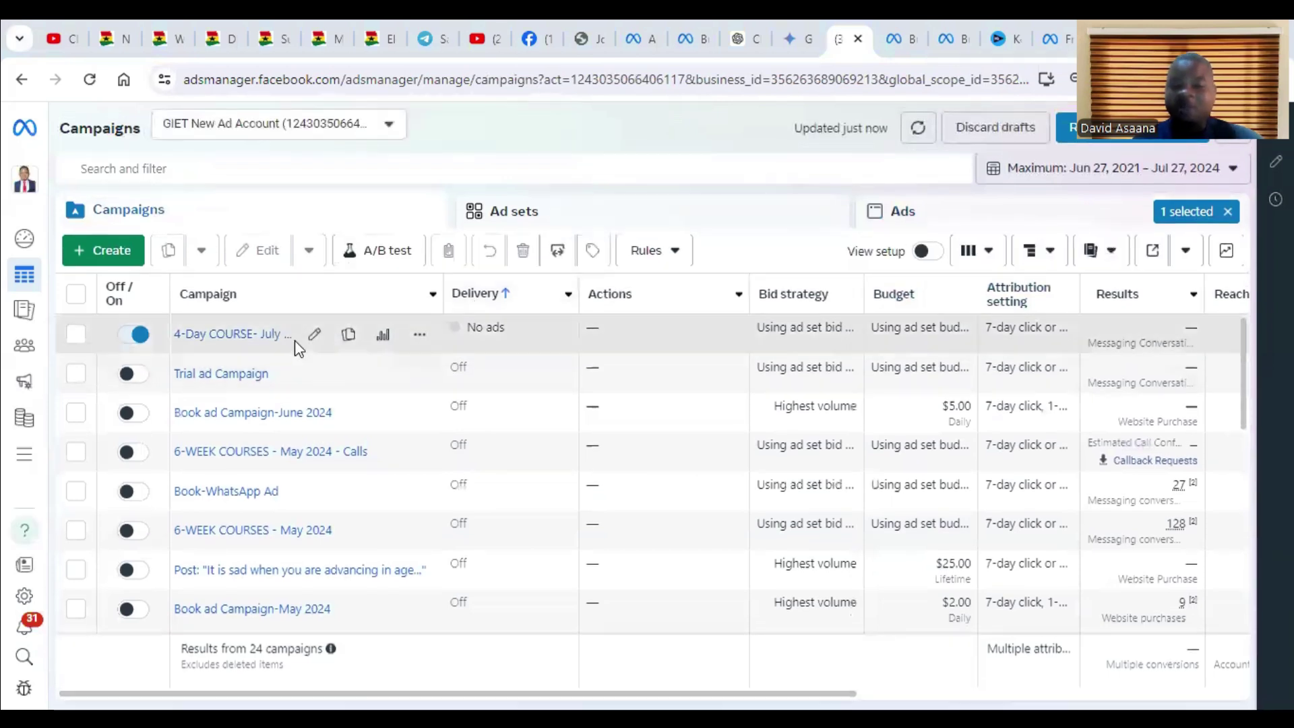
mouse_move(529, 292)
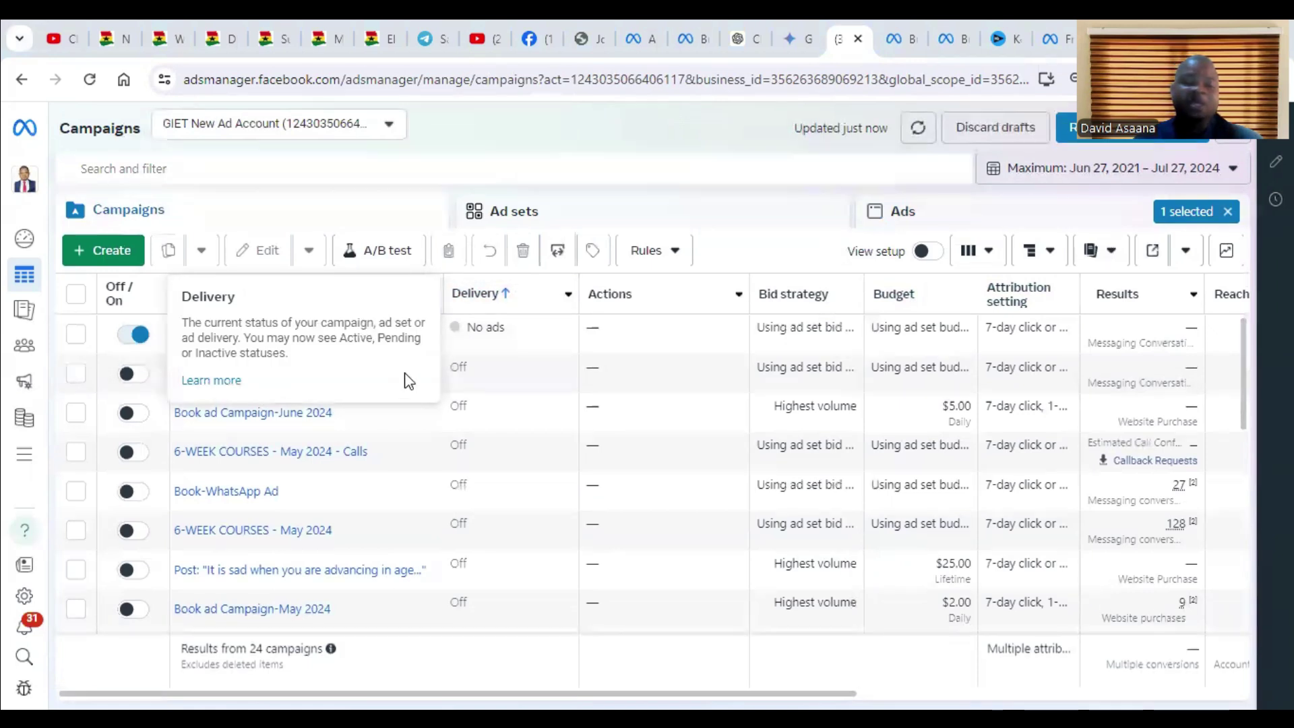